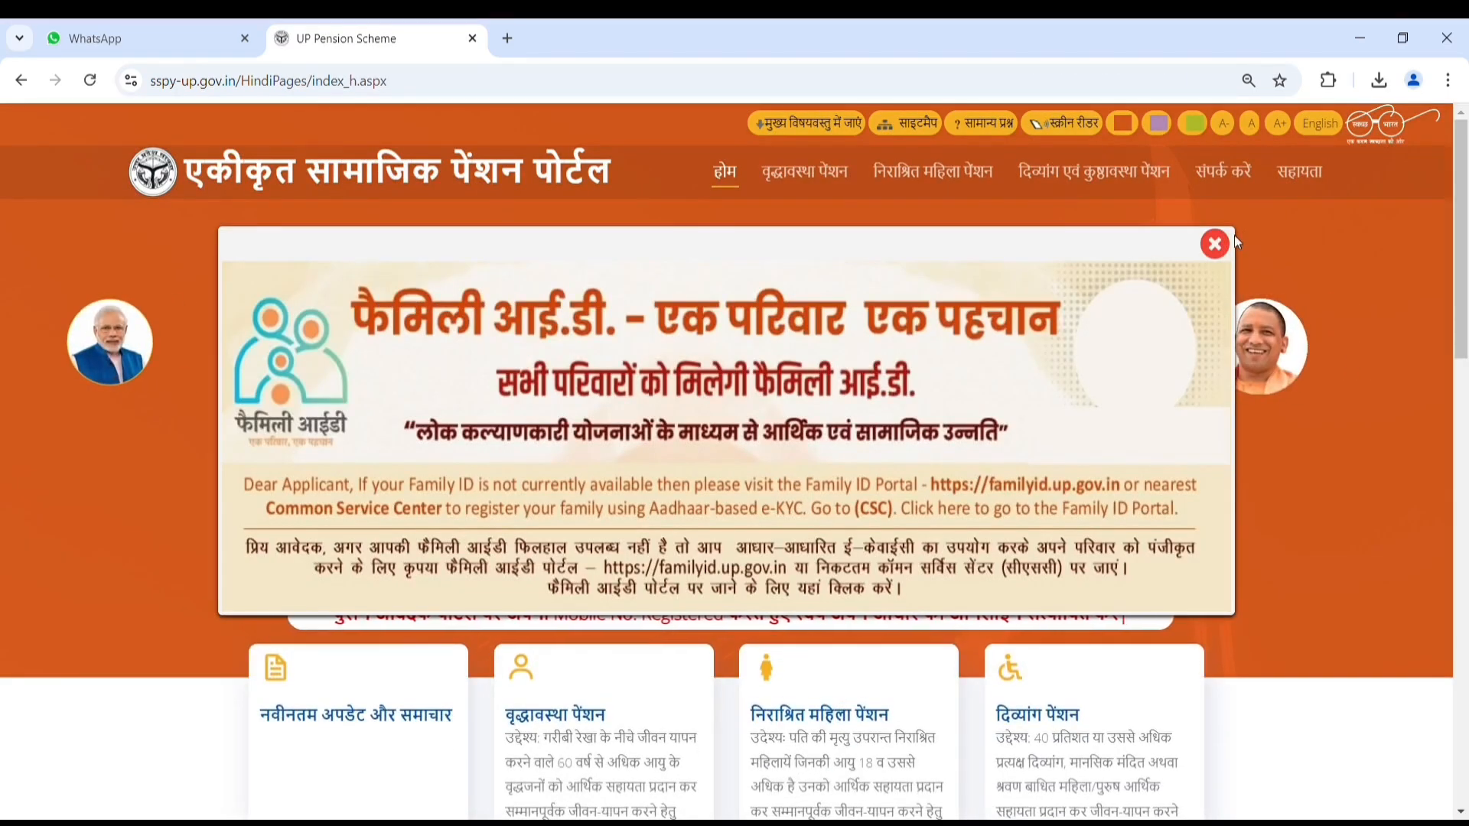
Step: Dismiss the Family ID notice and open the वृद्धावस्था पेंशन card's 'योजना के विषय में' details page
click(1214, 243)
scroll(902, 408, down, 4)
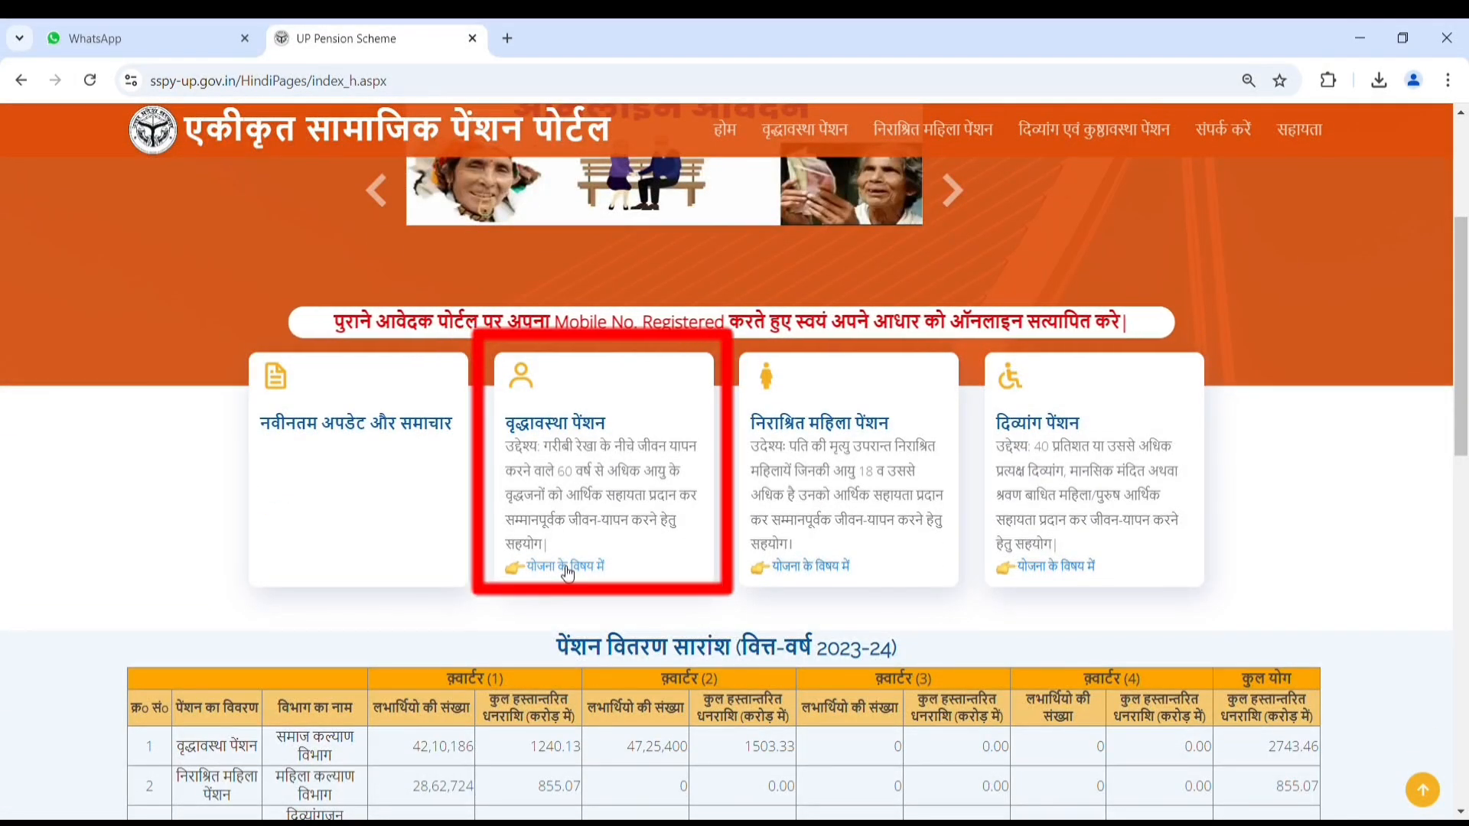
click(566, 569)
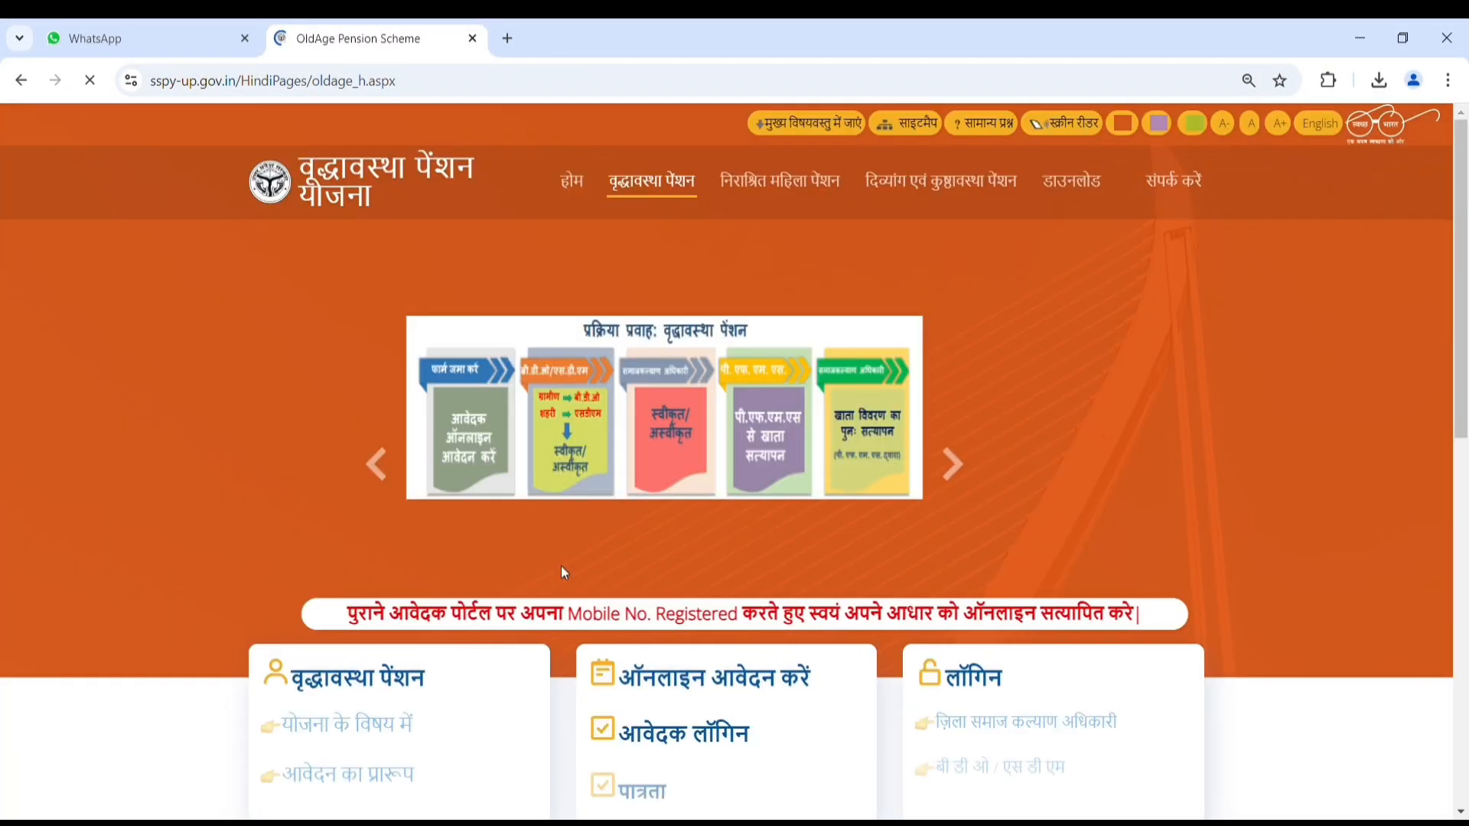
scroll(712, 525, down, 1)
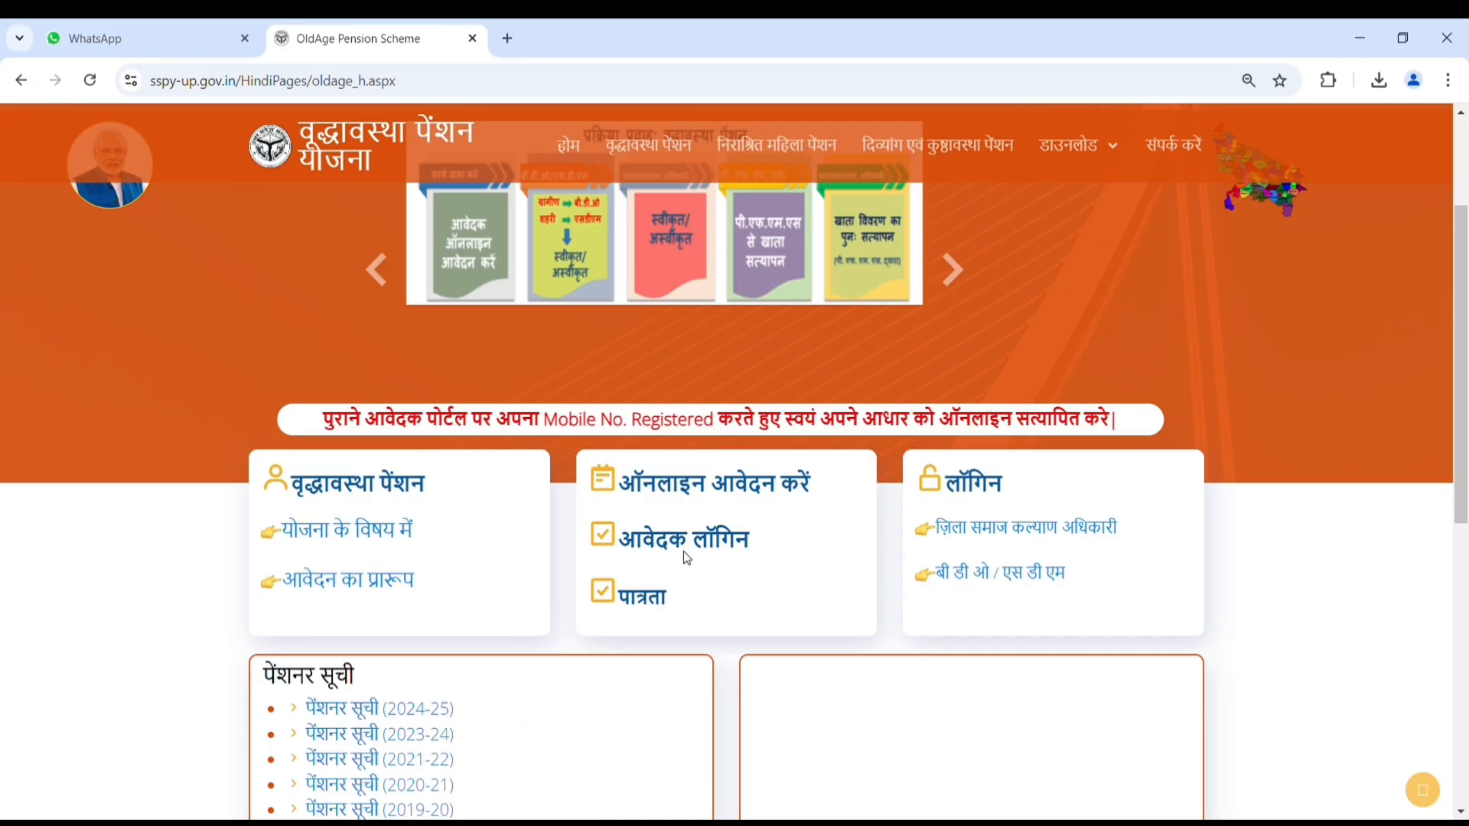
Step: Open the application form and set BAREILLY district, rural area, Nawabganj tehsil, BHADPURA block and gram panchayat
click(685, 555)
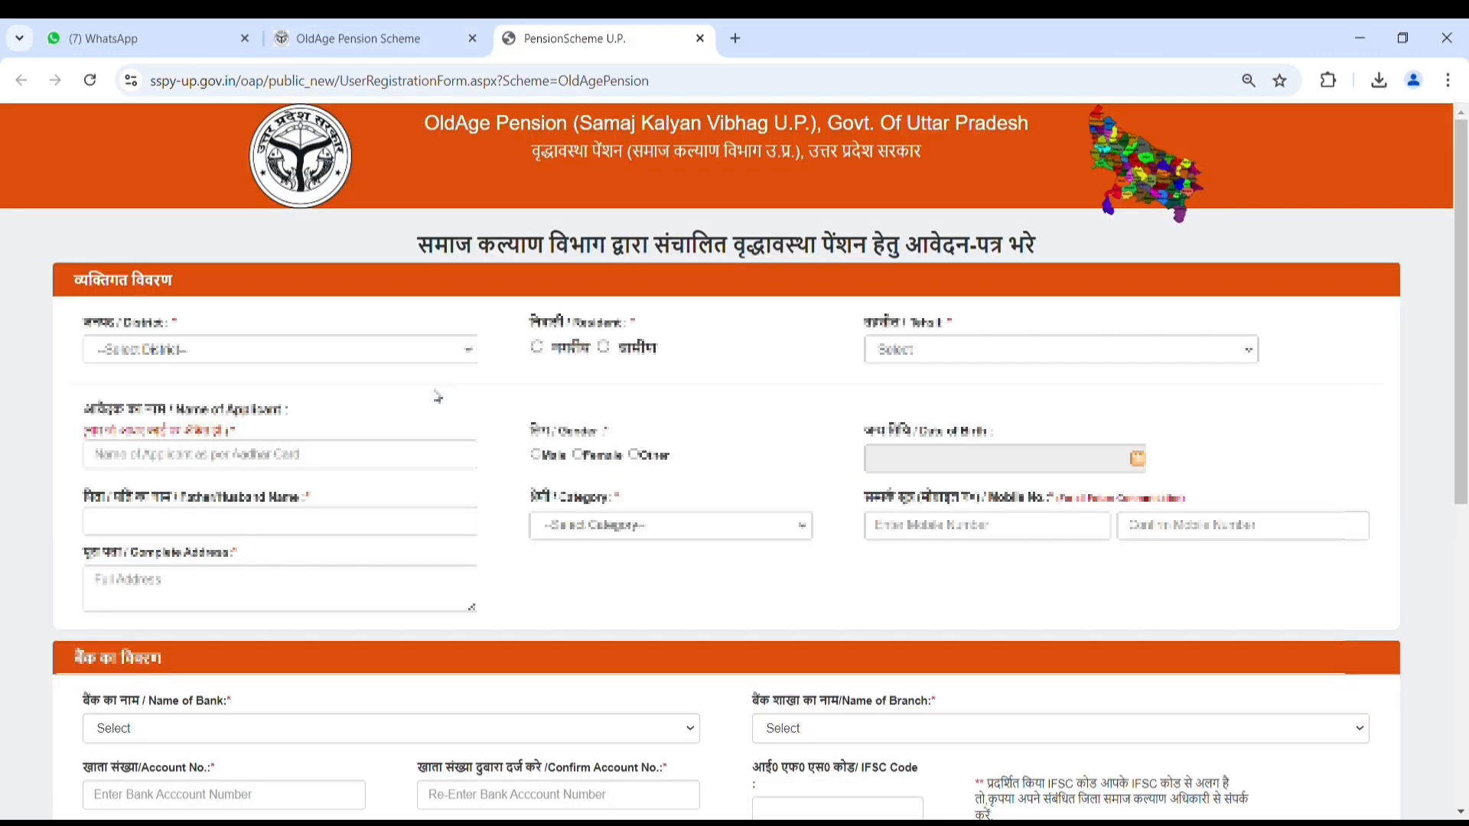
click(215, 358)
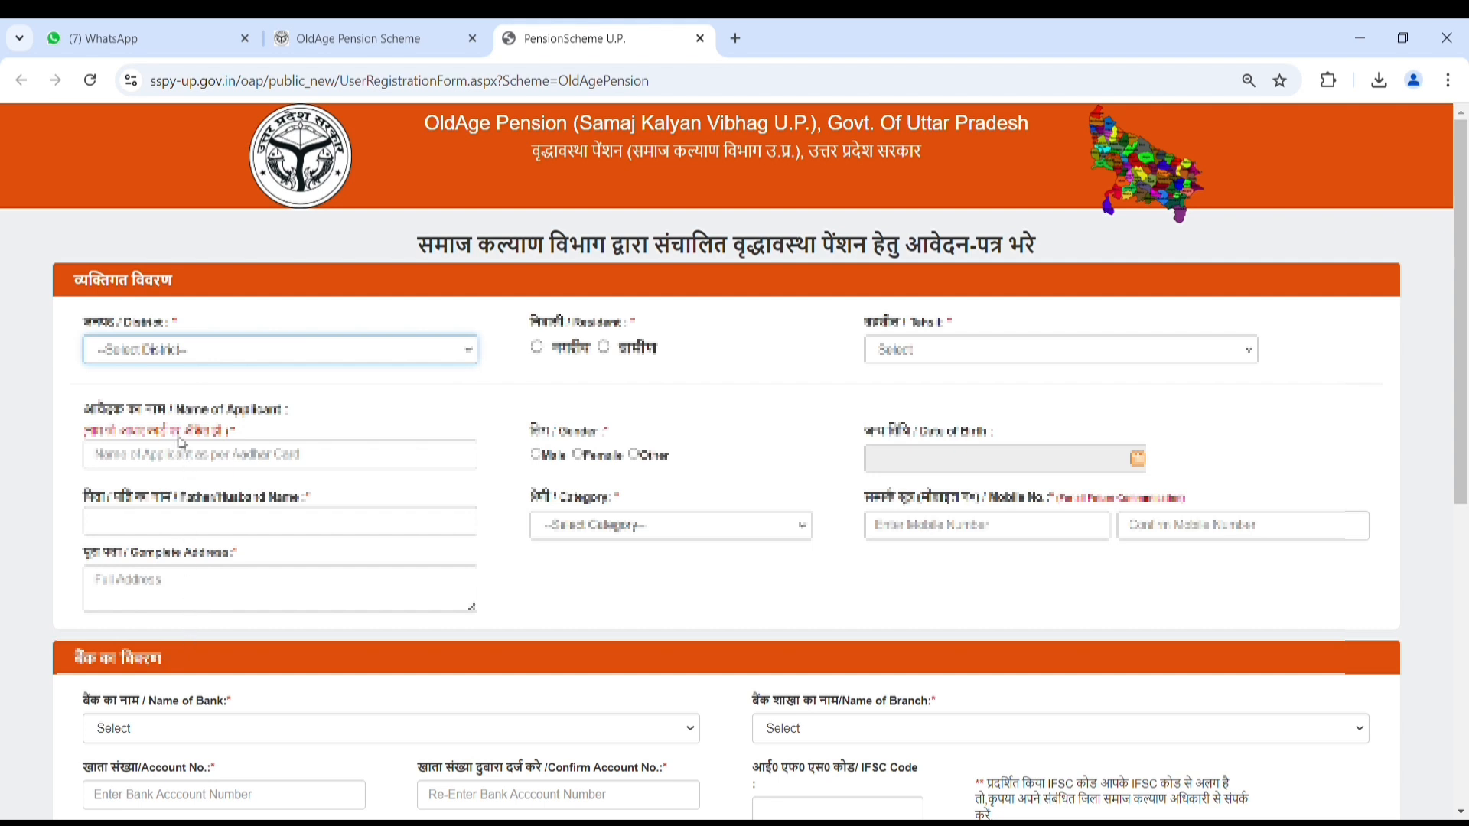
click(152, 530)
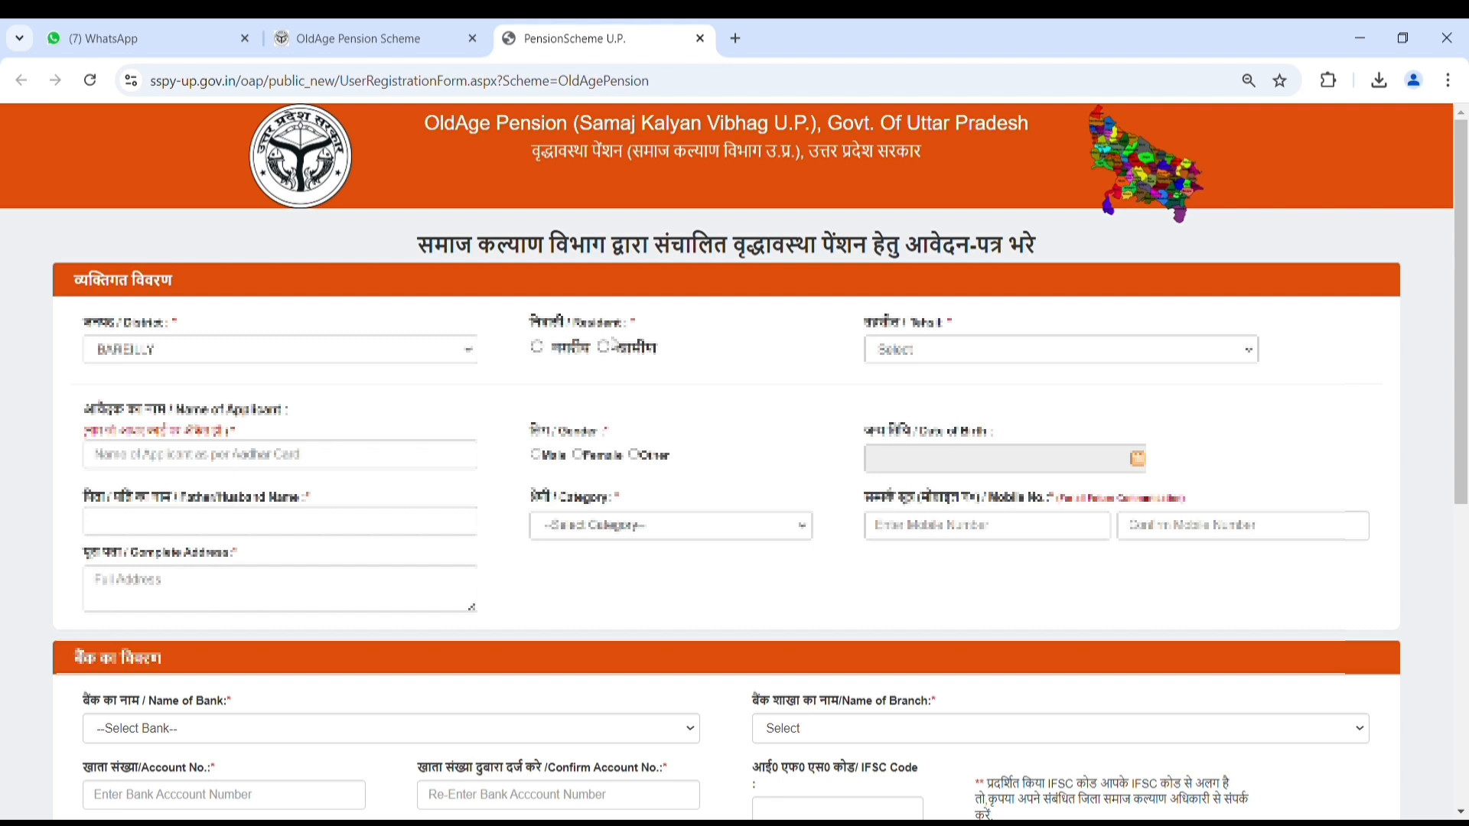
click(605, 347)
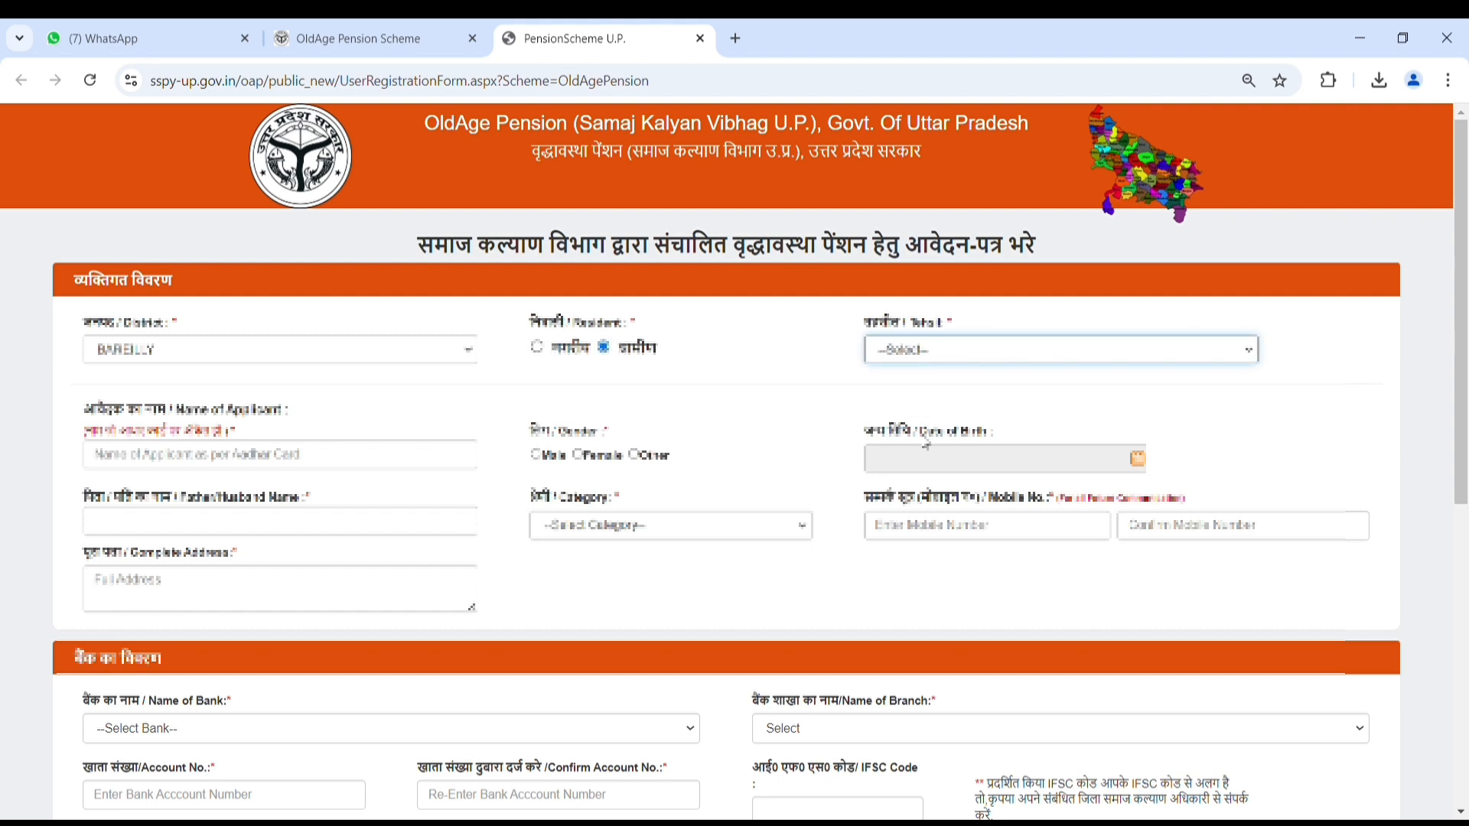
click(929, 515)
click(349, 427)
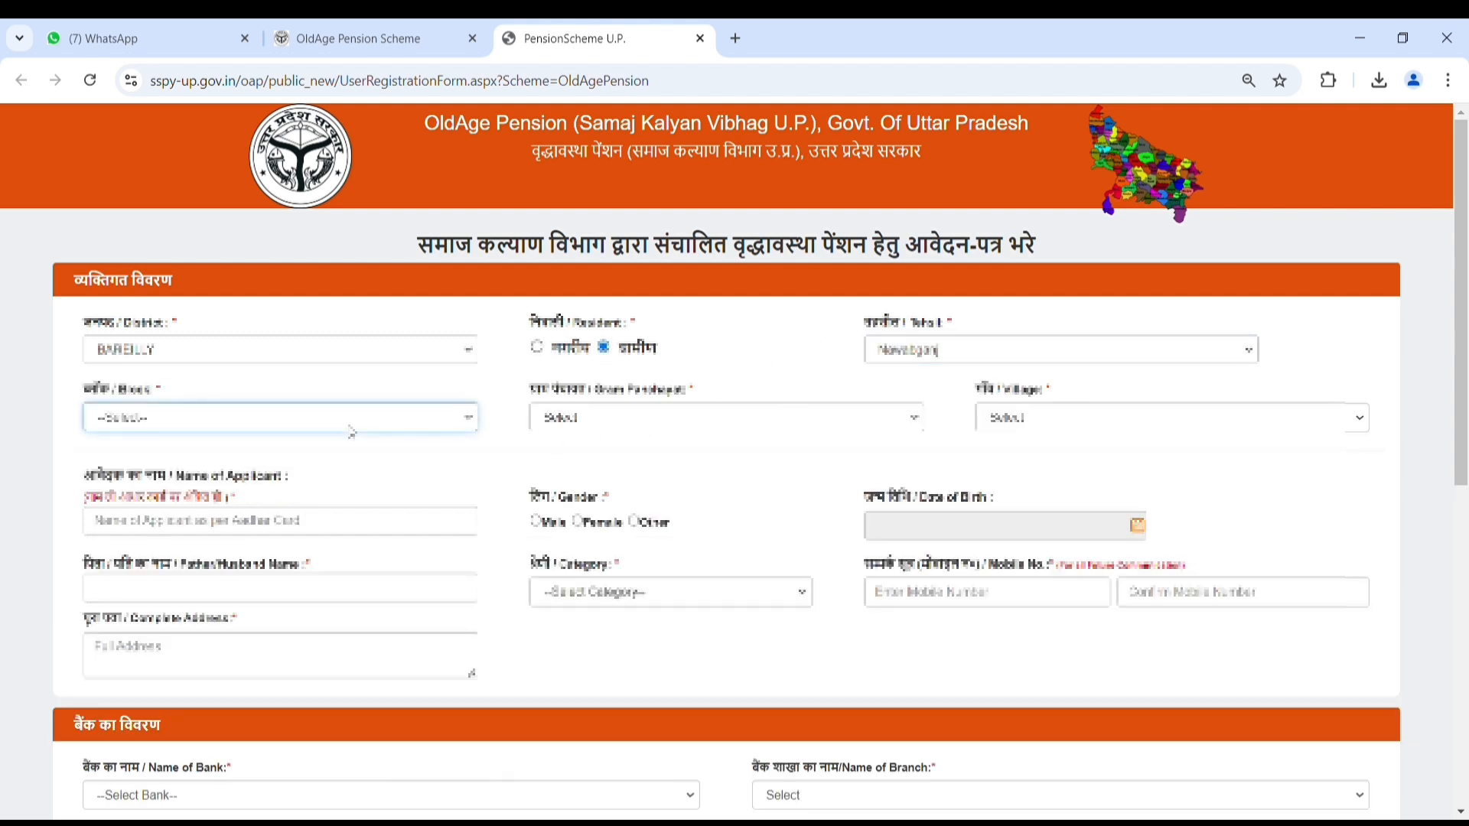
click(300, 471)
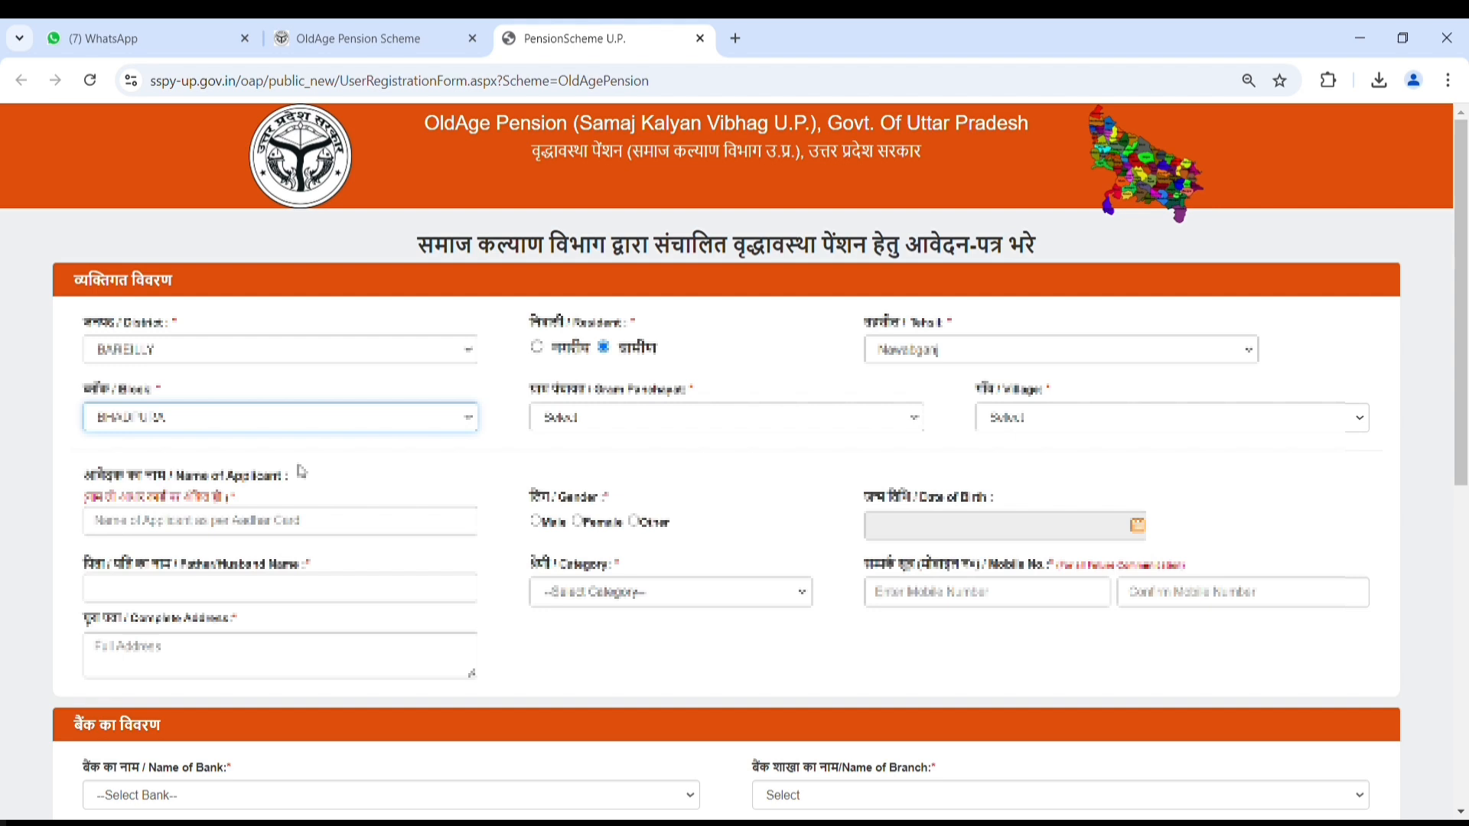
click(641, 418)
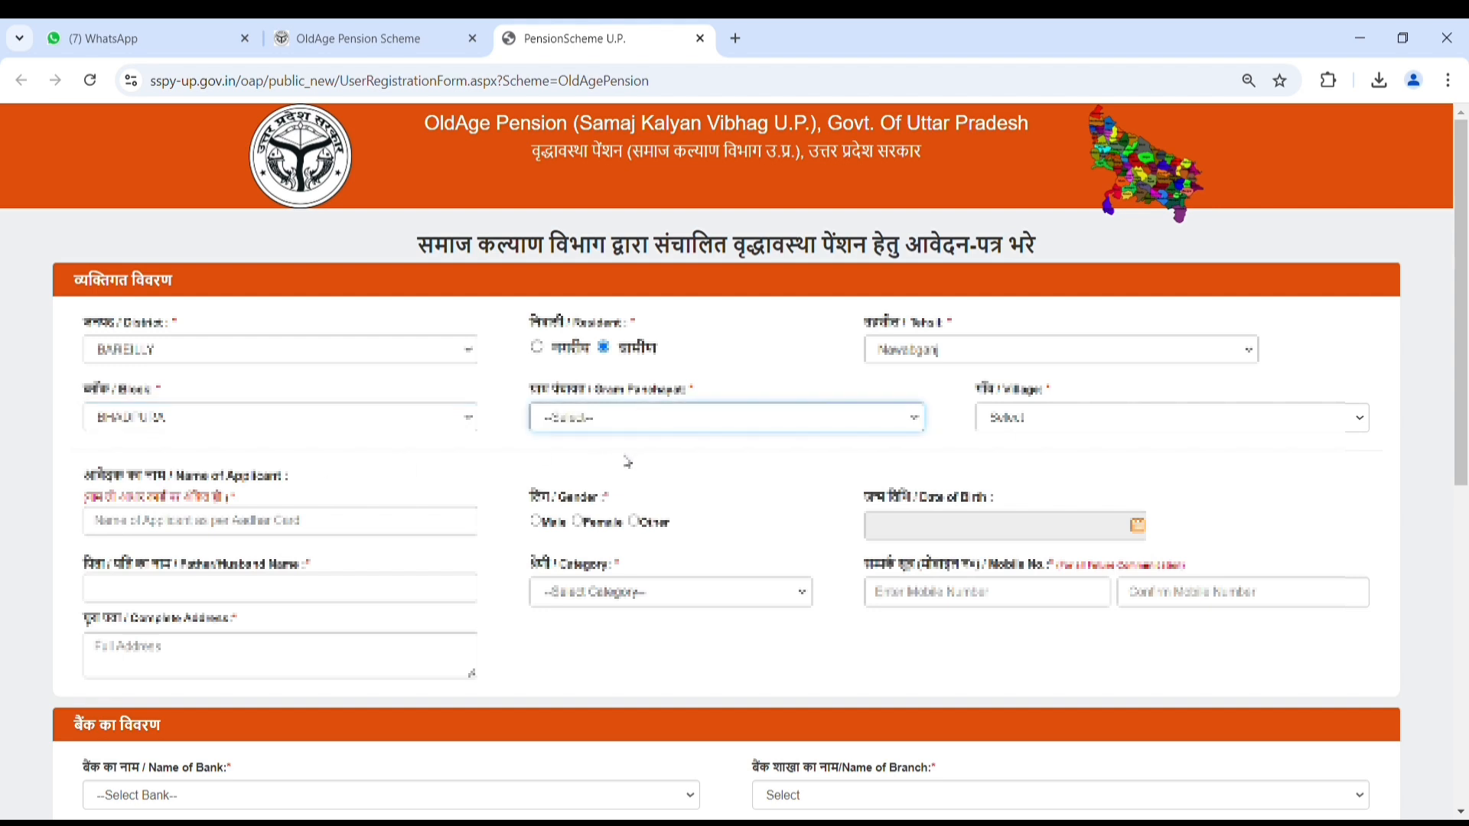
key(k)
key(k)
key(k)
key(k)
key(k)
key(k)
key(k)
Step: Enter the applicant's full name and set the gender to Male
click(176, 518)
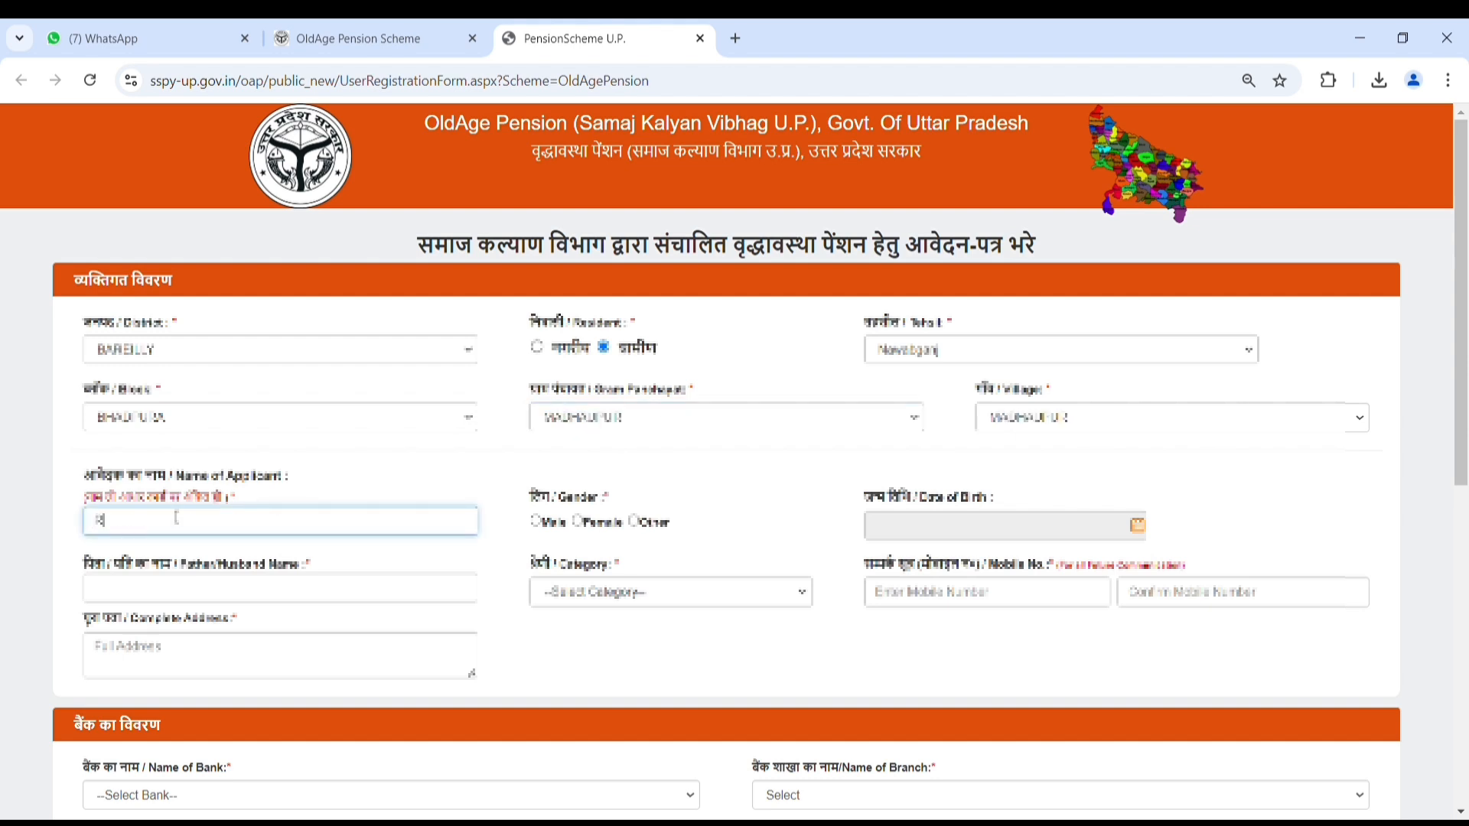
click(188, 593)
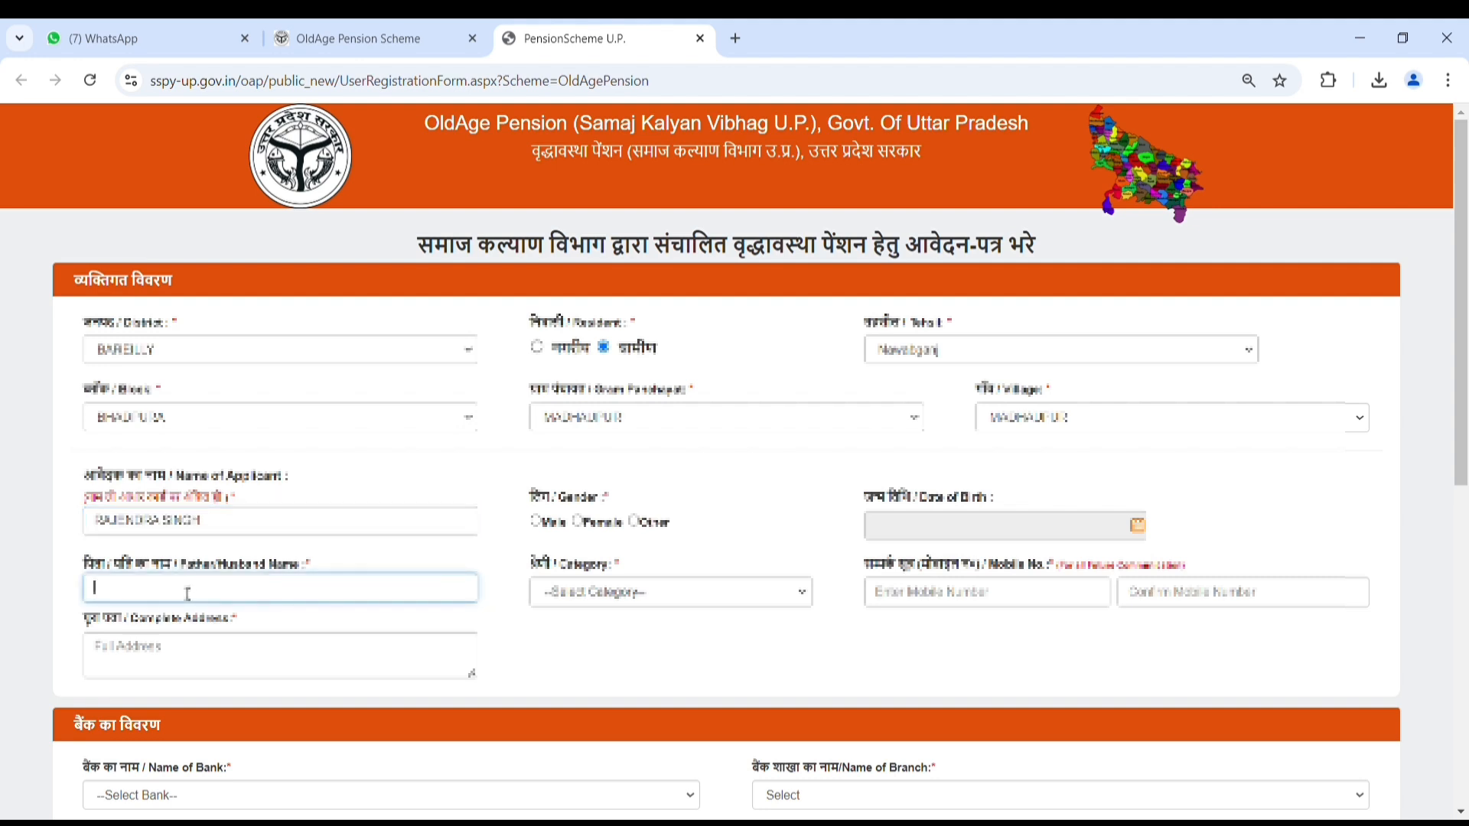
click(535, 521)
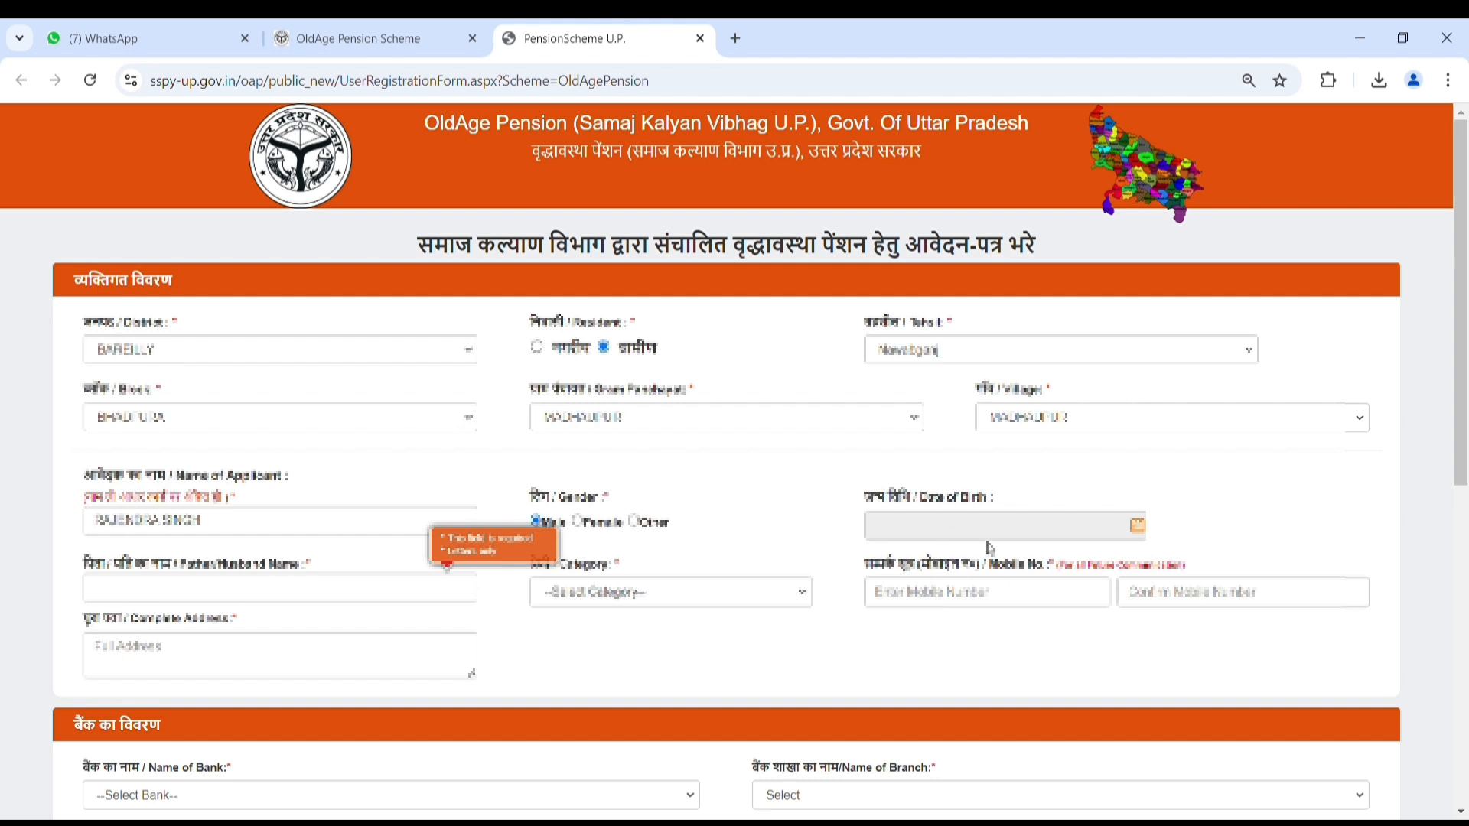
Step: Set the date of birth to 01/01/1952 using the calendar picker
click(1138, 526)
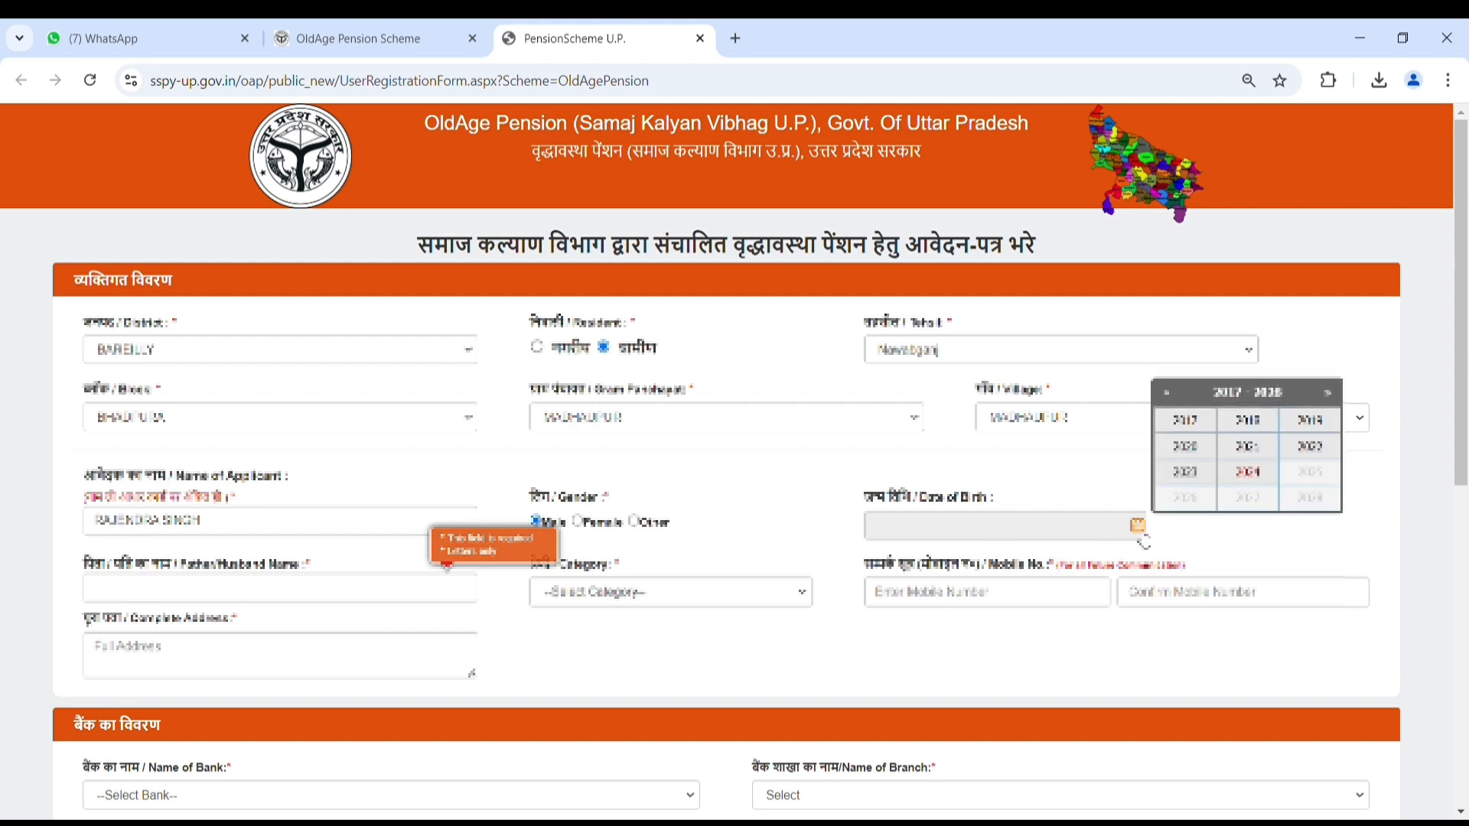
click(1178, 397)
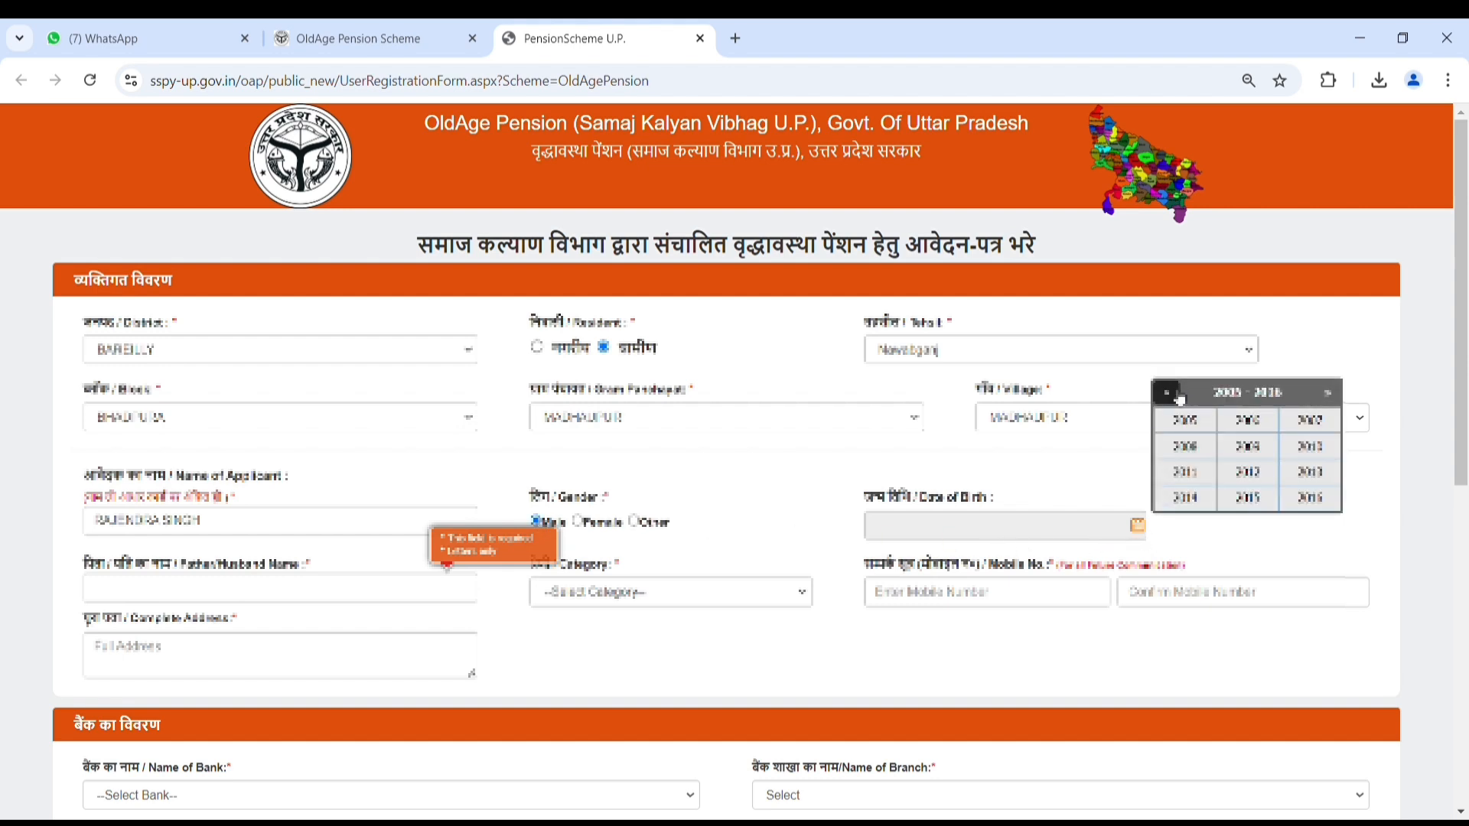
click(1179, 398)
click(1179, 398)
click(1179, 398)
click(1179, 398)
click(1179, 398)
click(1248, 480)
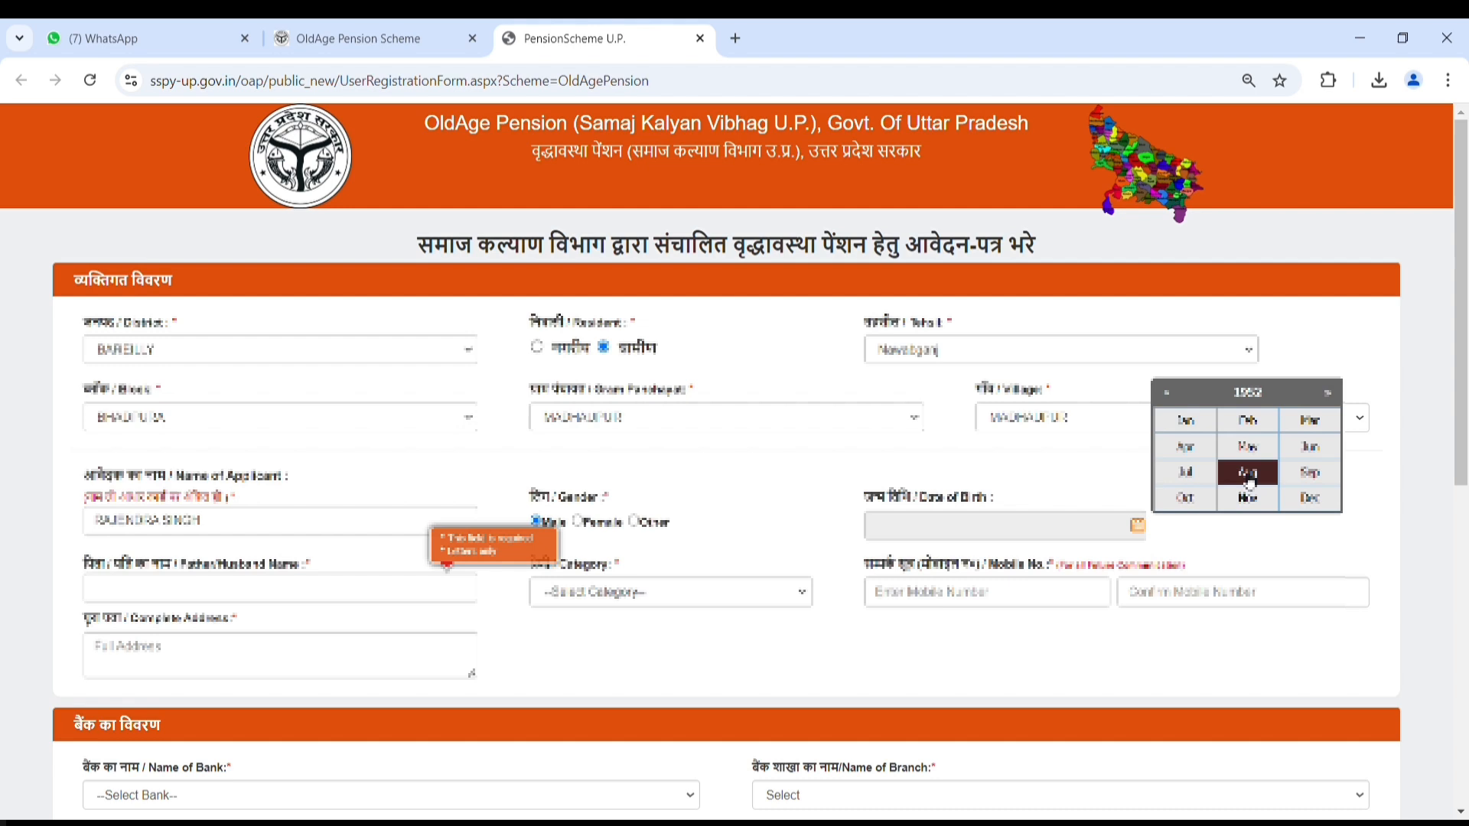
click(1186, 422)
click(1206, 459)
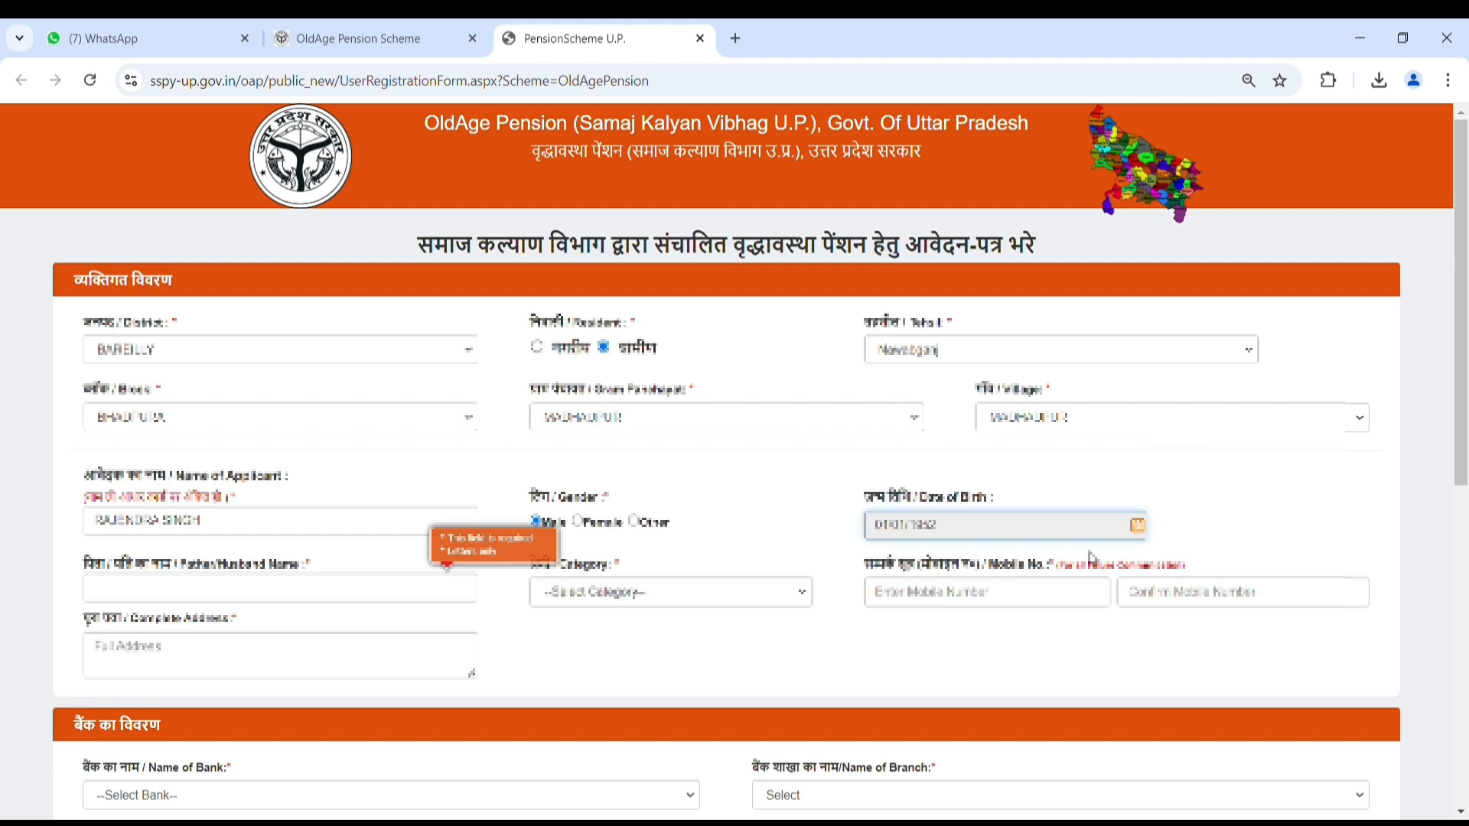
Step: Enter the father/husband name and the mobile number in both mobile fields
click(251, 589)
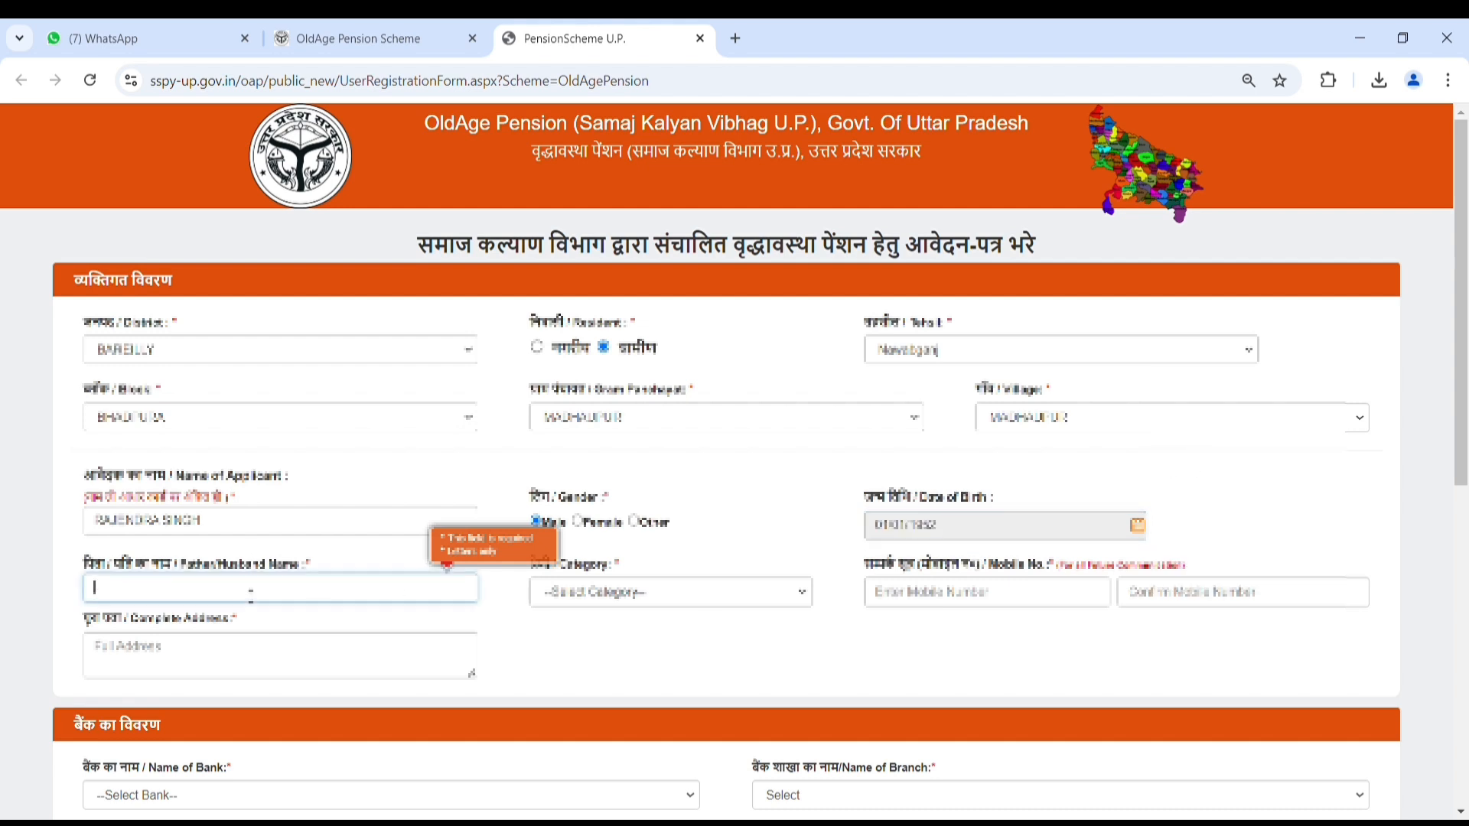
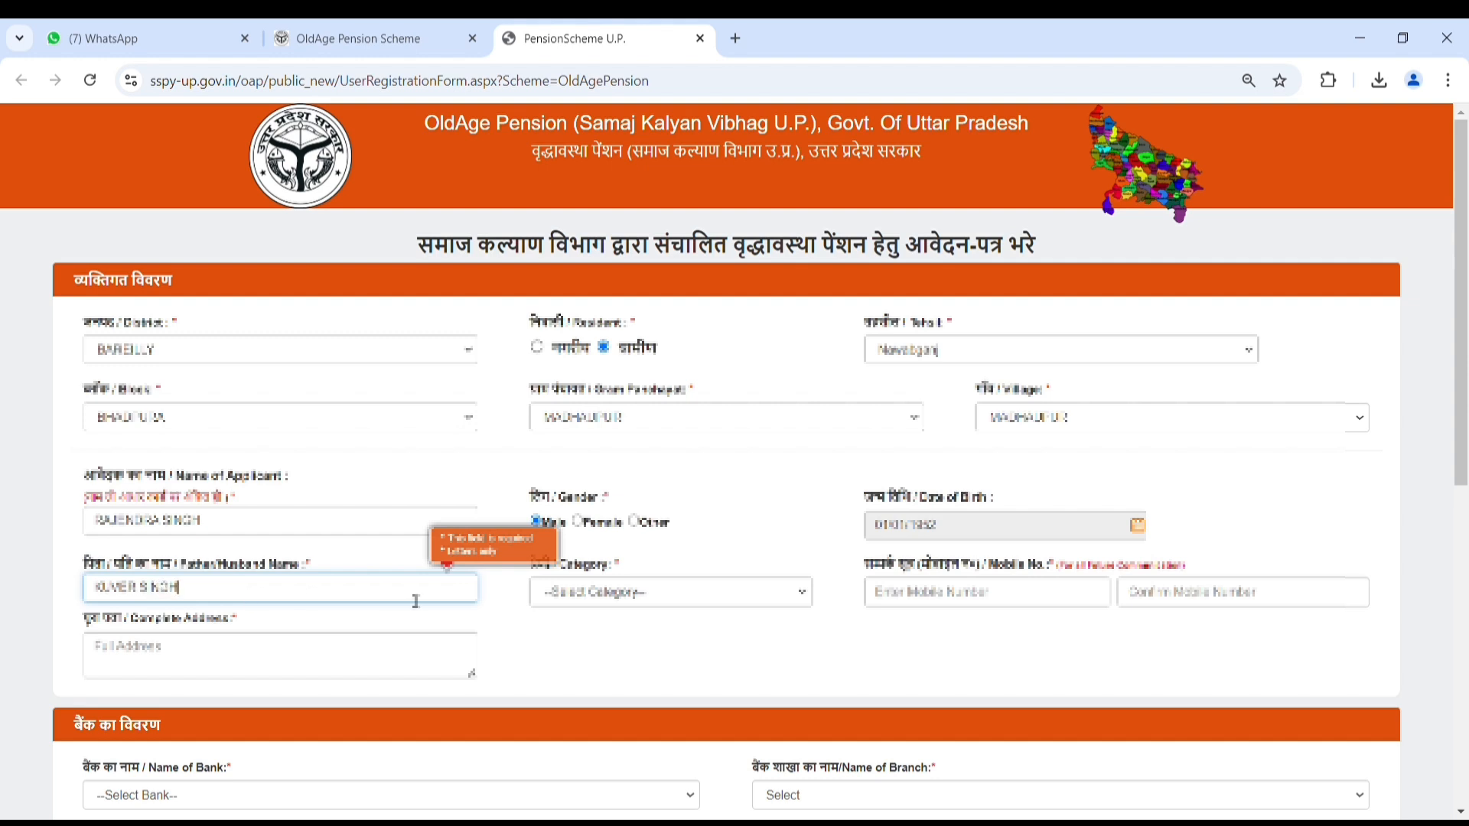
key(Tab)
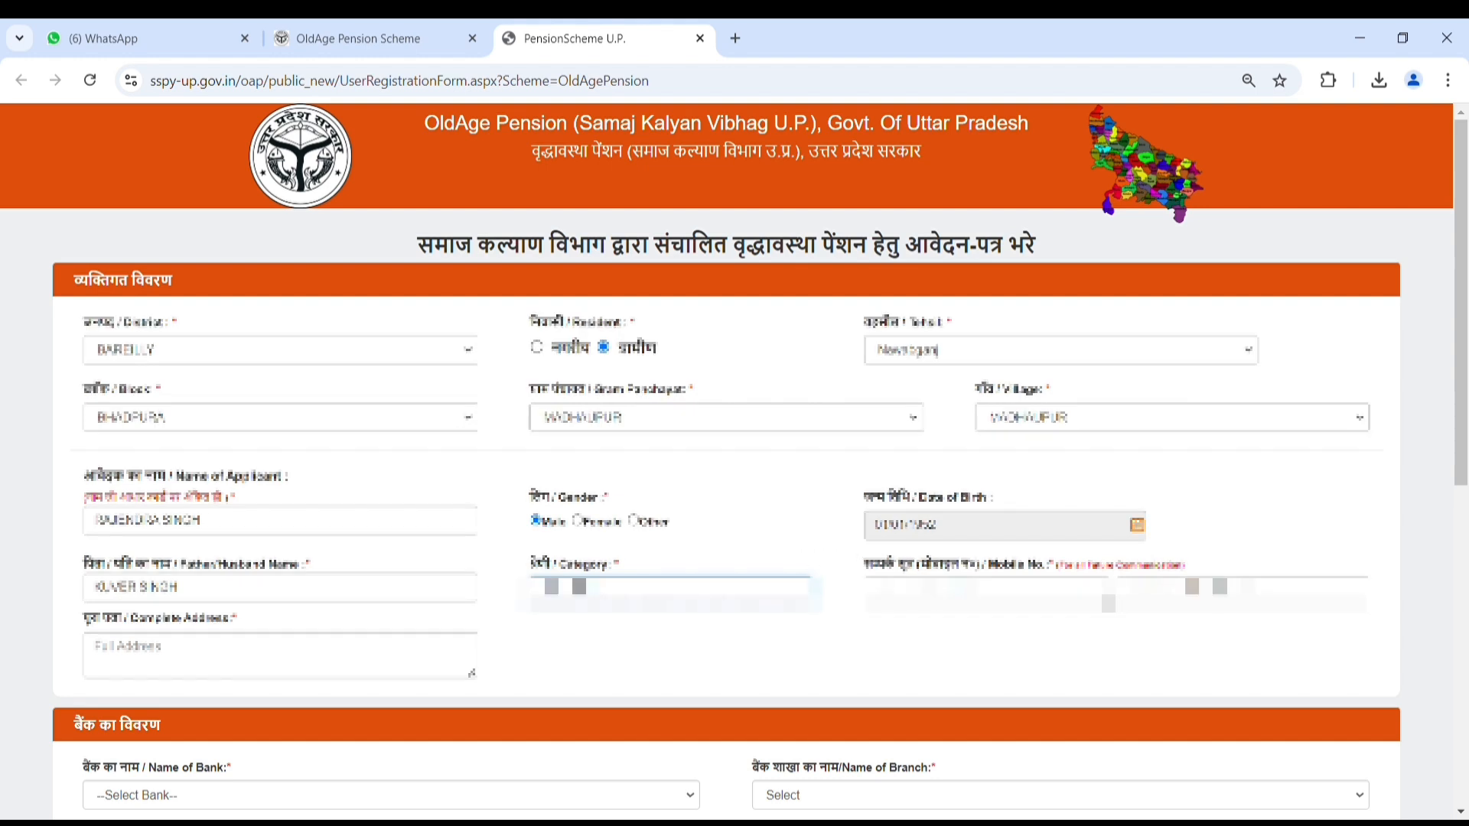
click(928, 594)
text(****)
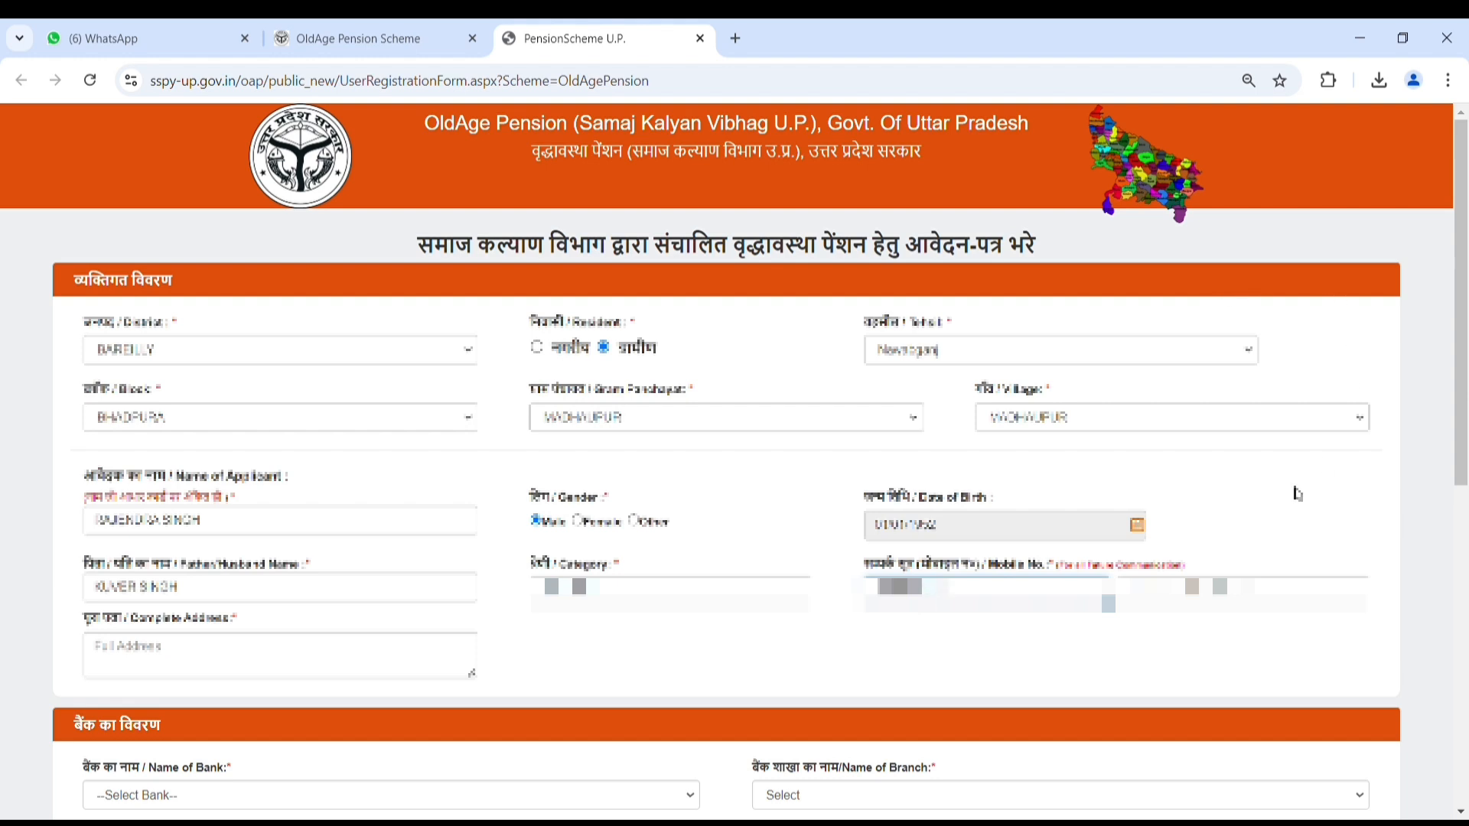
text(*)
key(Tab)
text(**)
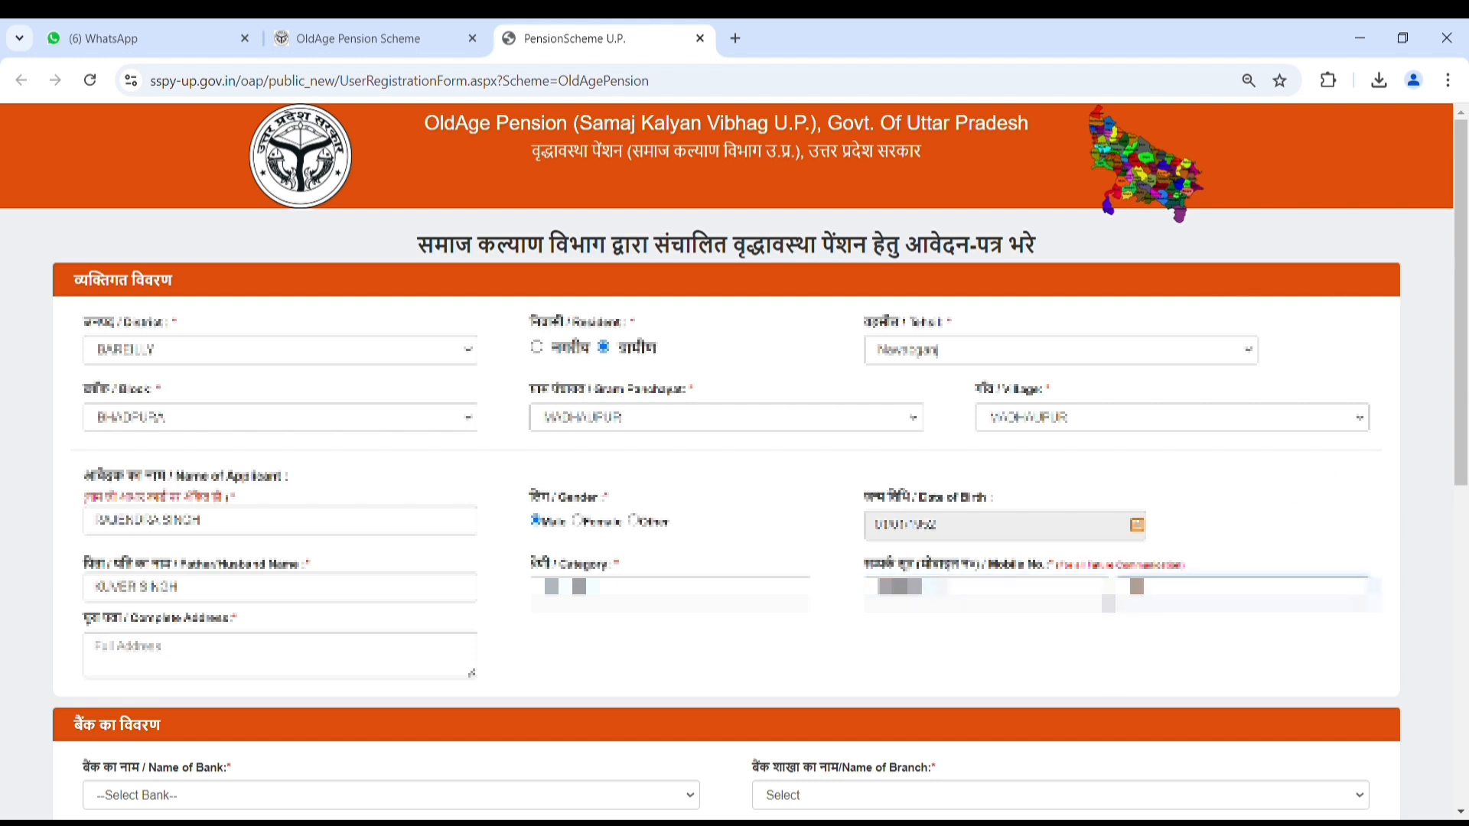
text(****)
click(253, 658)
Step: Finish the address and select the applicant's bank and branch so the IFSC code fills in
text(********)
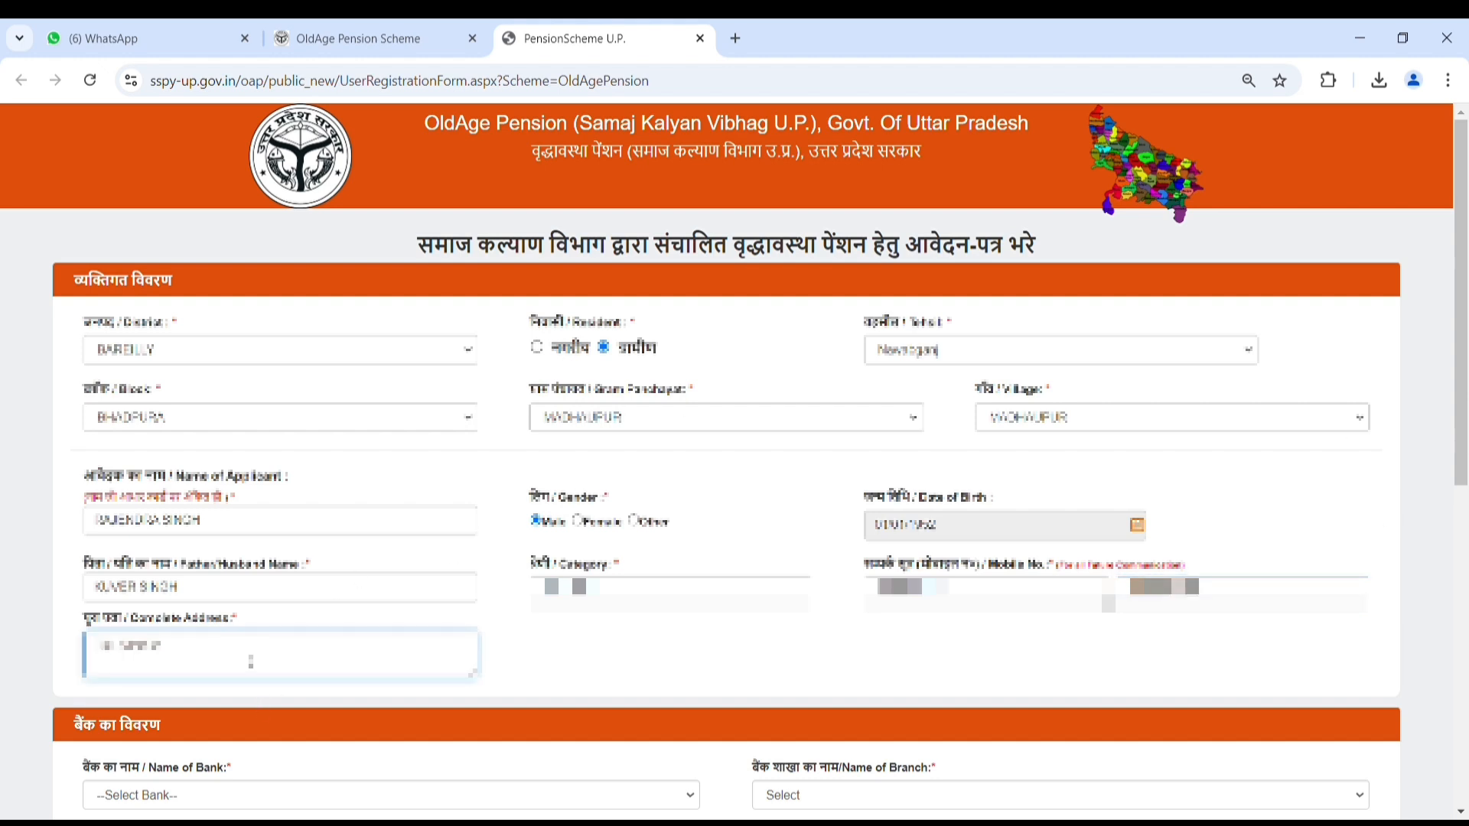
text(****)
scroll(635, 623, down, 1)
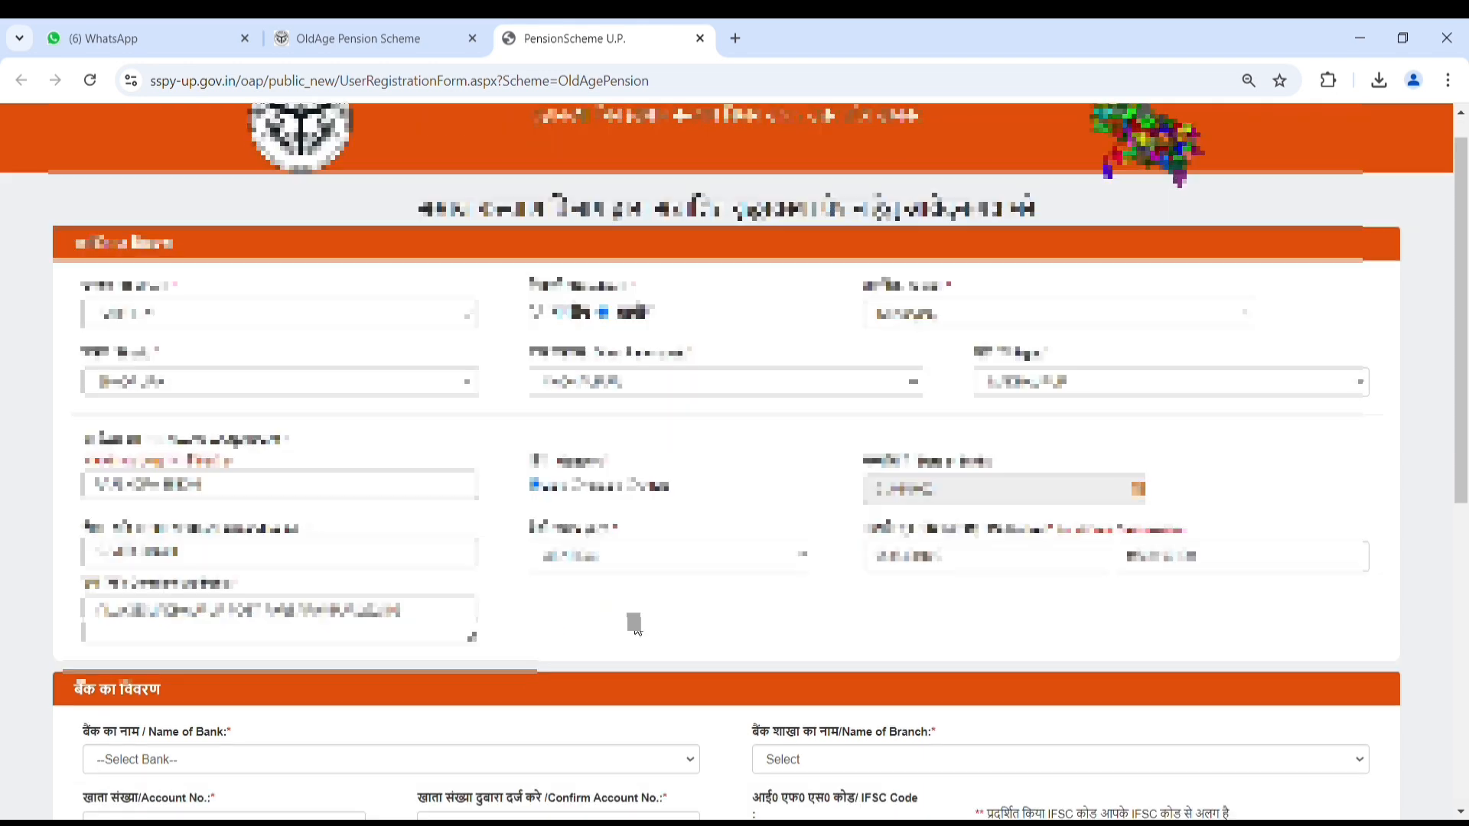
scroll(635, 623, down, 5)
click(253, 413)
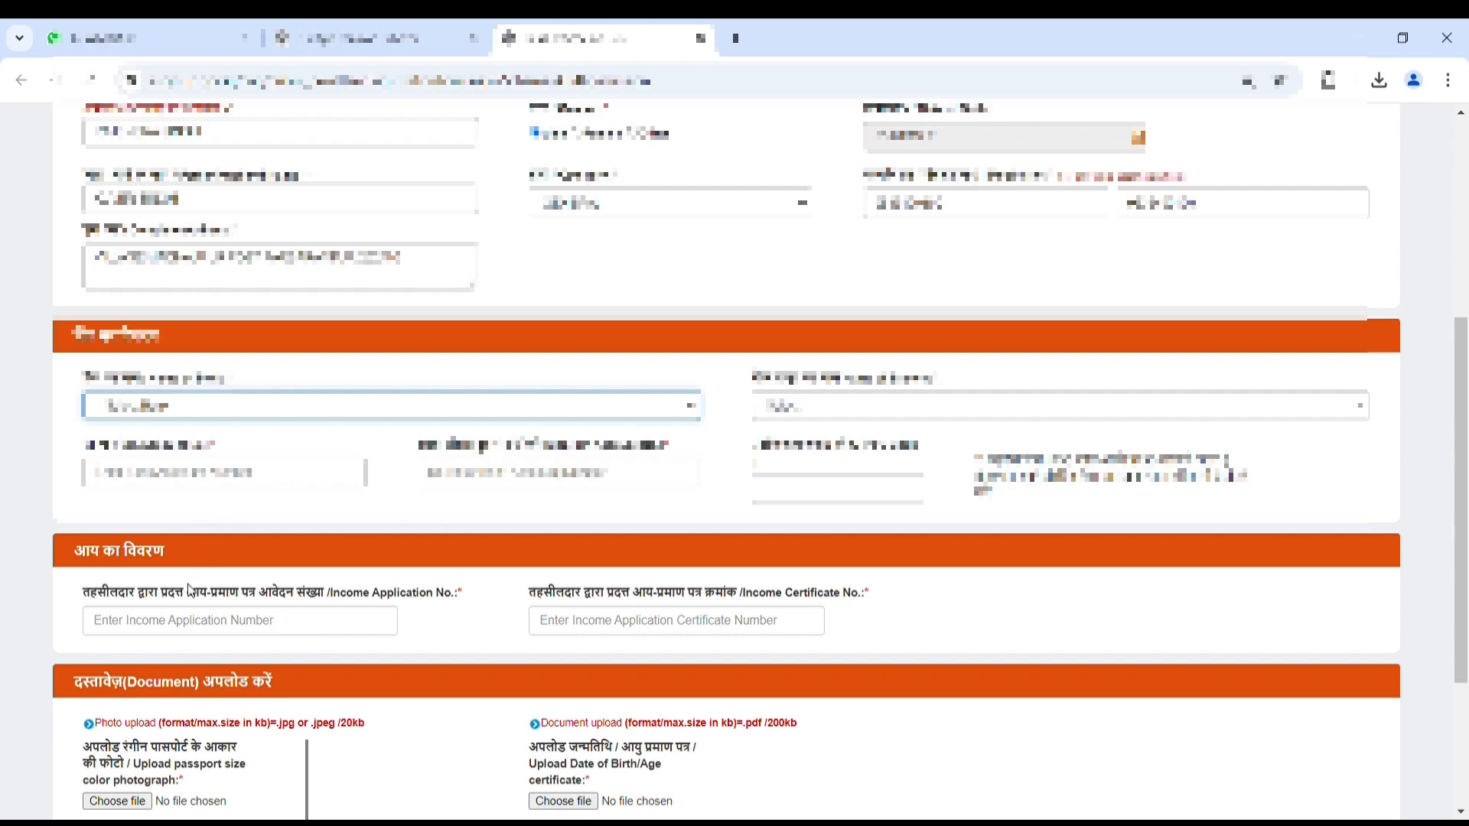
key(b)
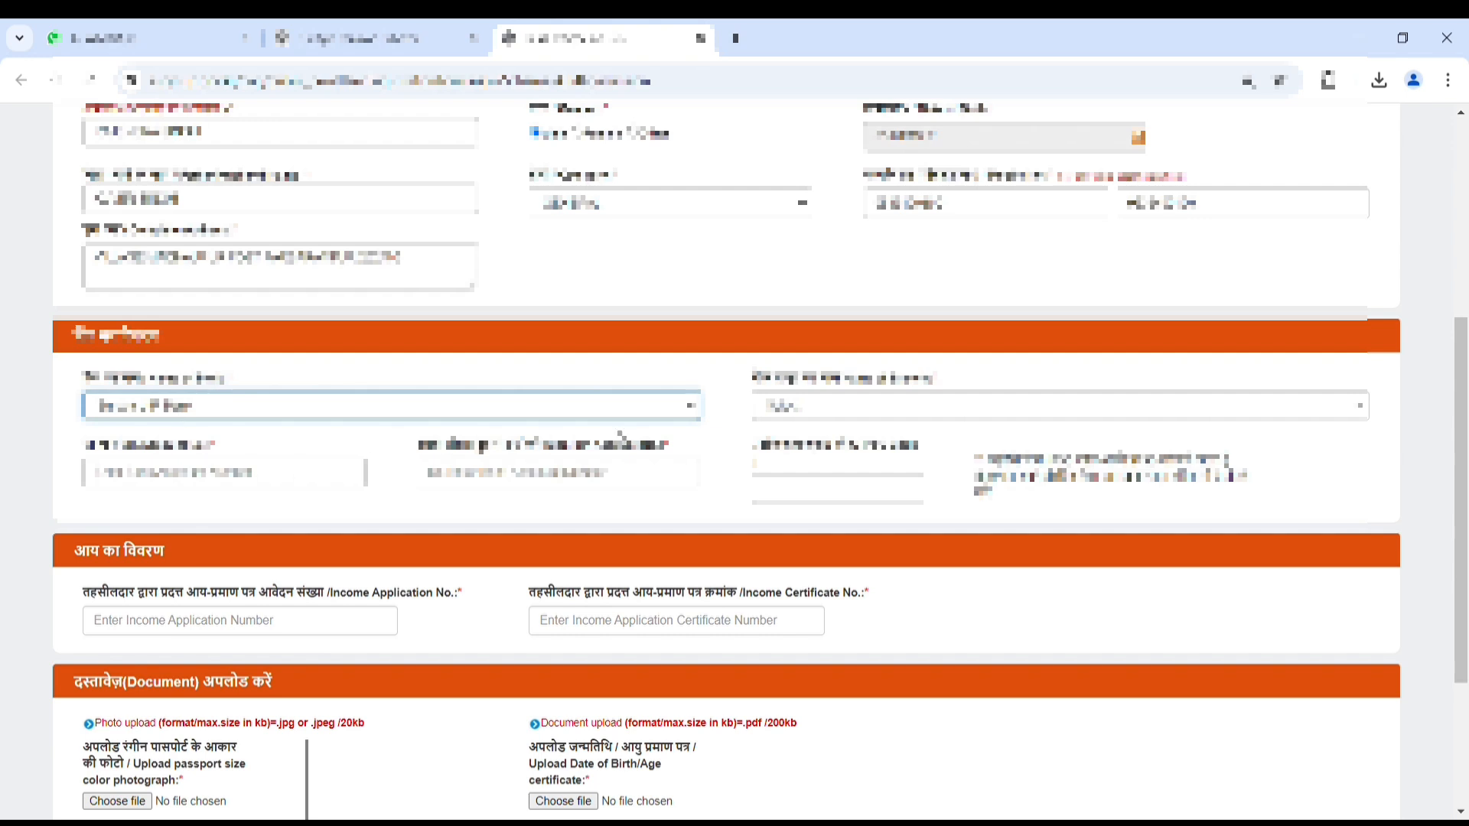
click(782, 411)
text(bil)
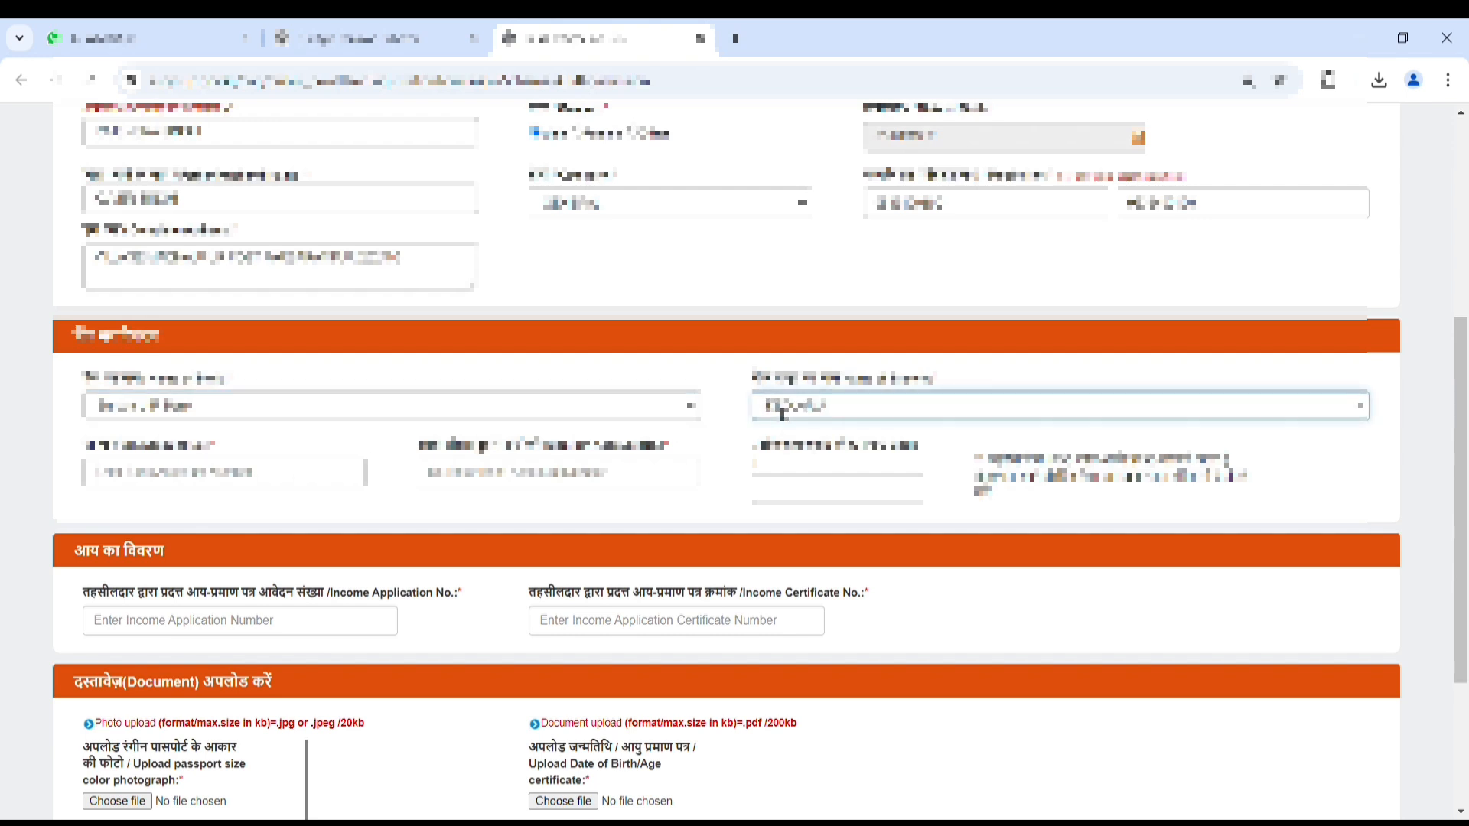
click(826, 779)
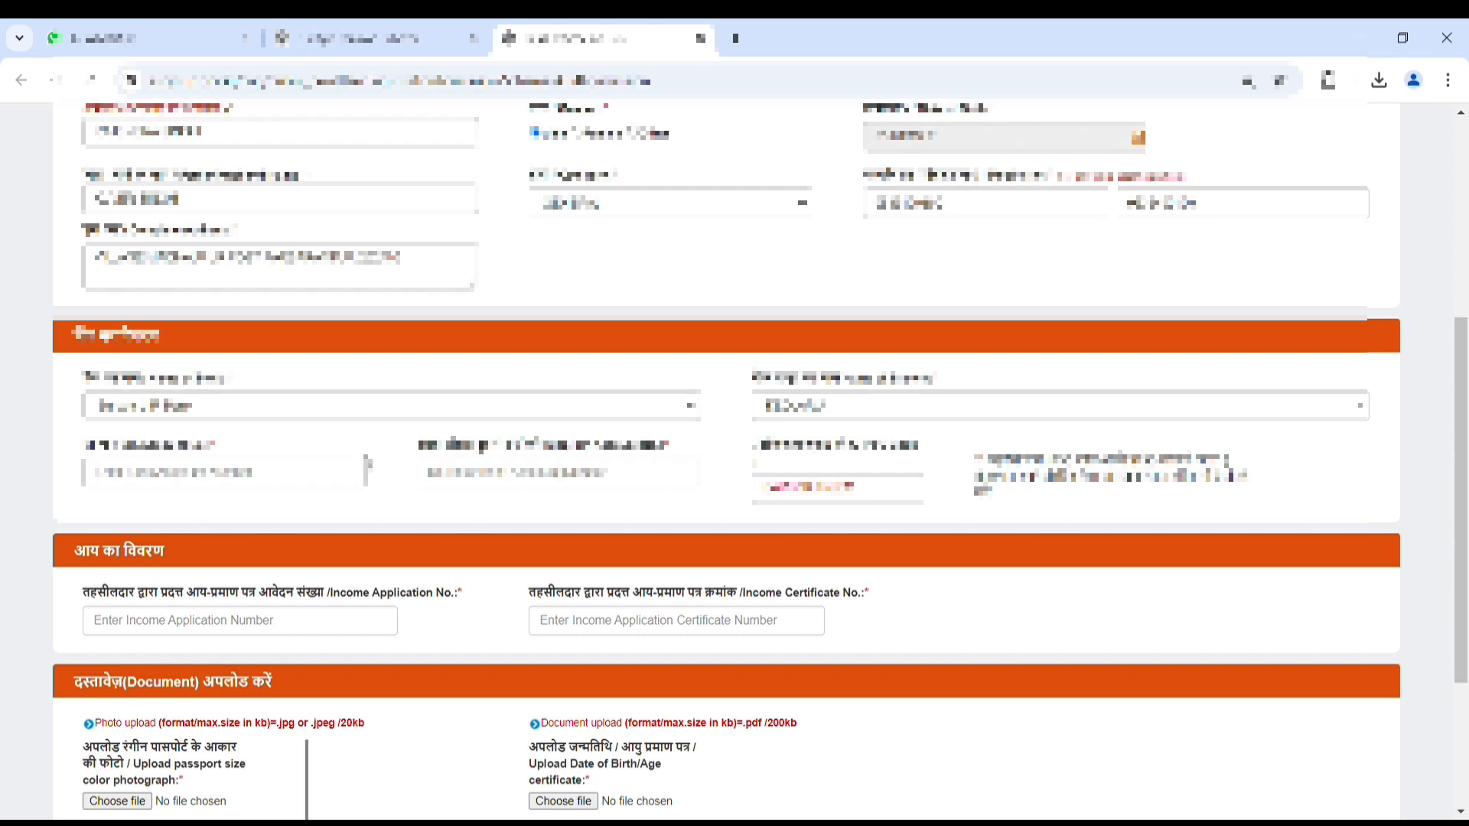
Step: Enter the bank account number and re-enter it in Confirm Account No
click(296, 472)
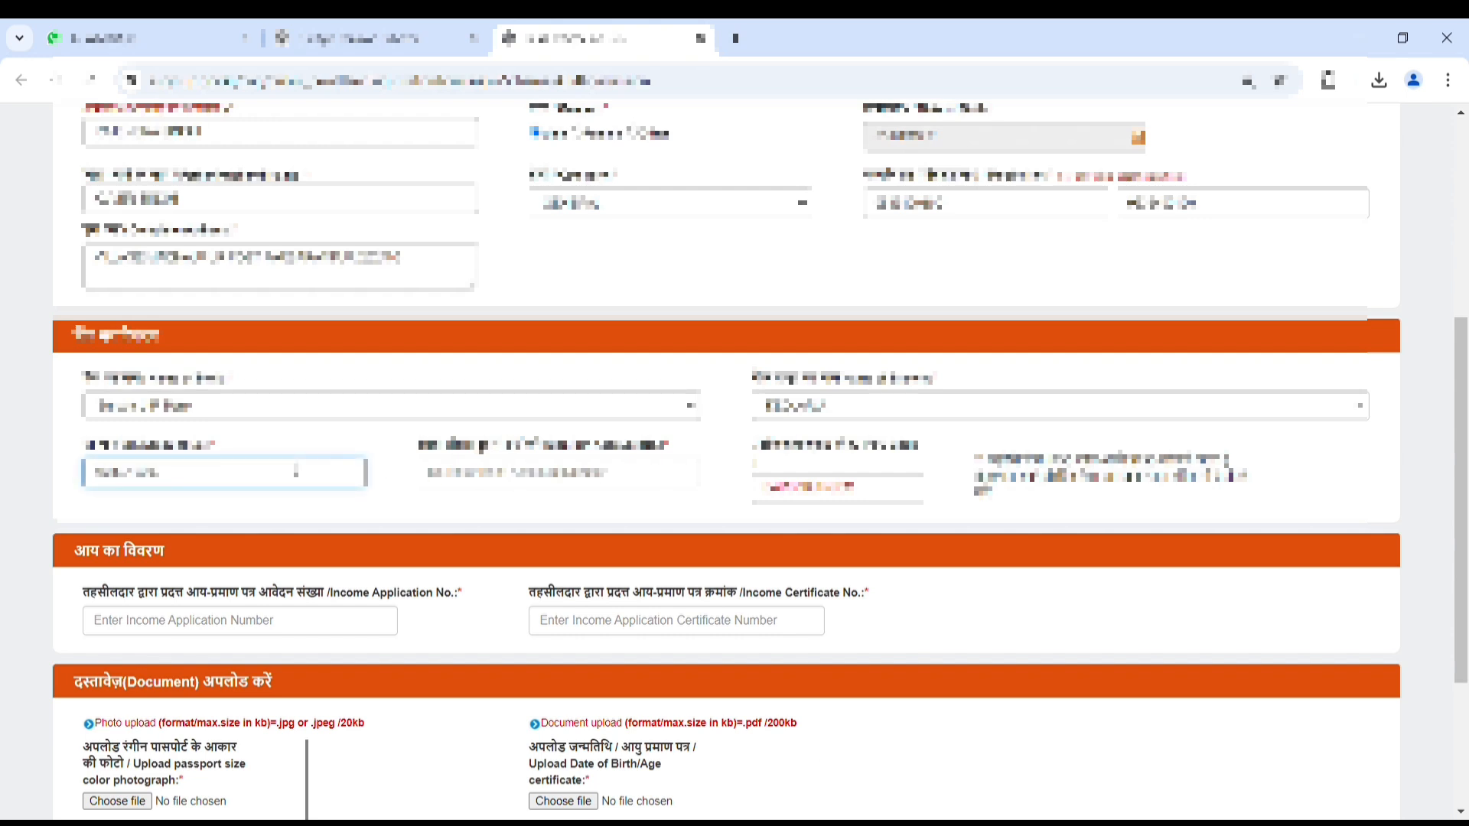
key(Tab)
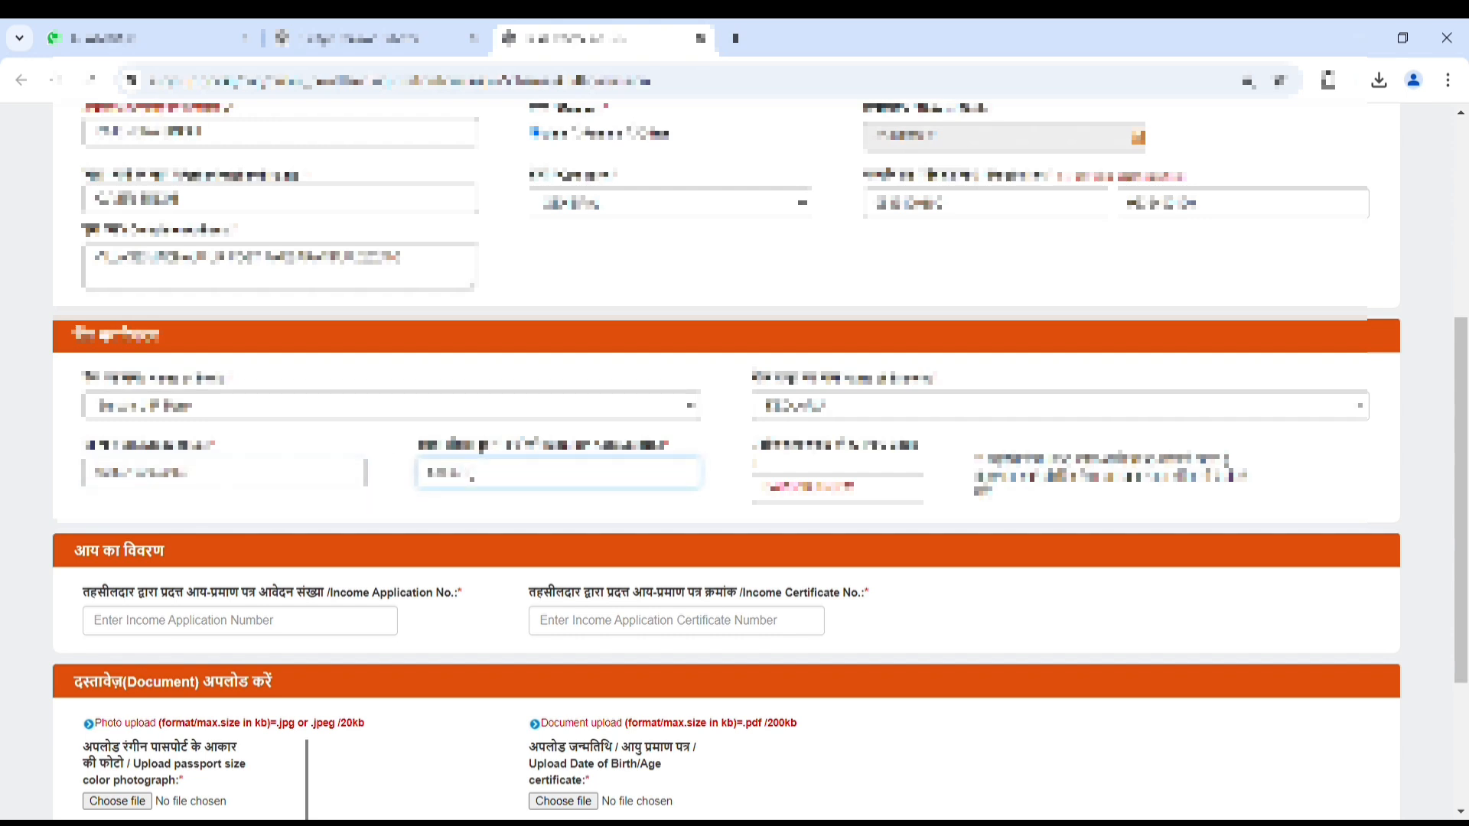
click(546, 504)
Step: Fill Income Application No. and Income Certificate No., fixing a typo in the certificate number
scroll(552, 524, down, 1)
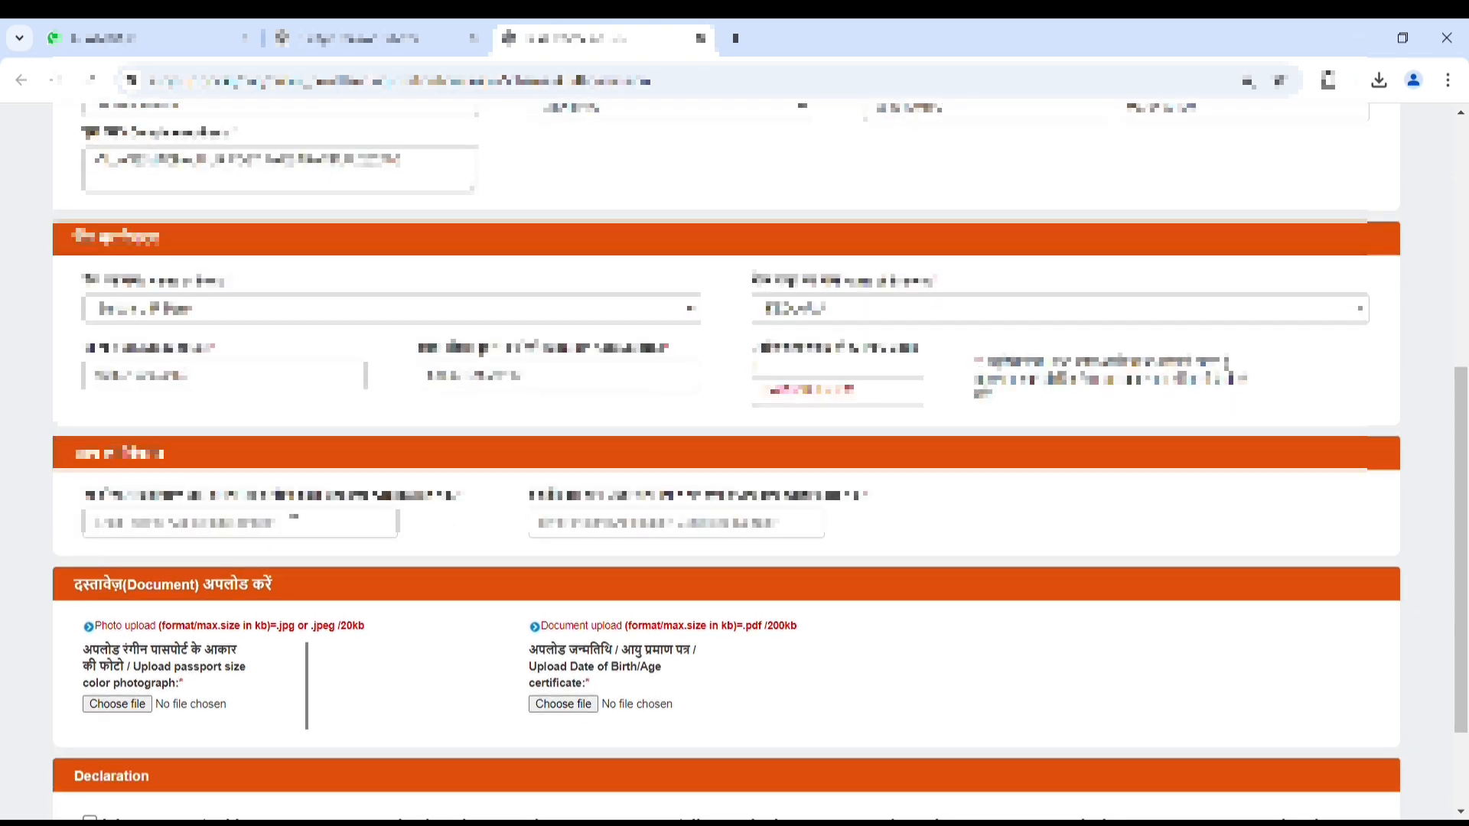
click(290, 527)
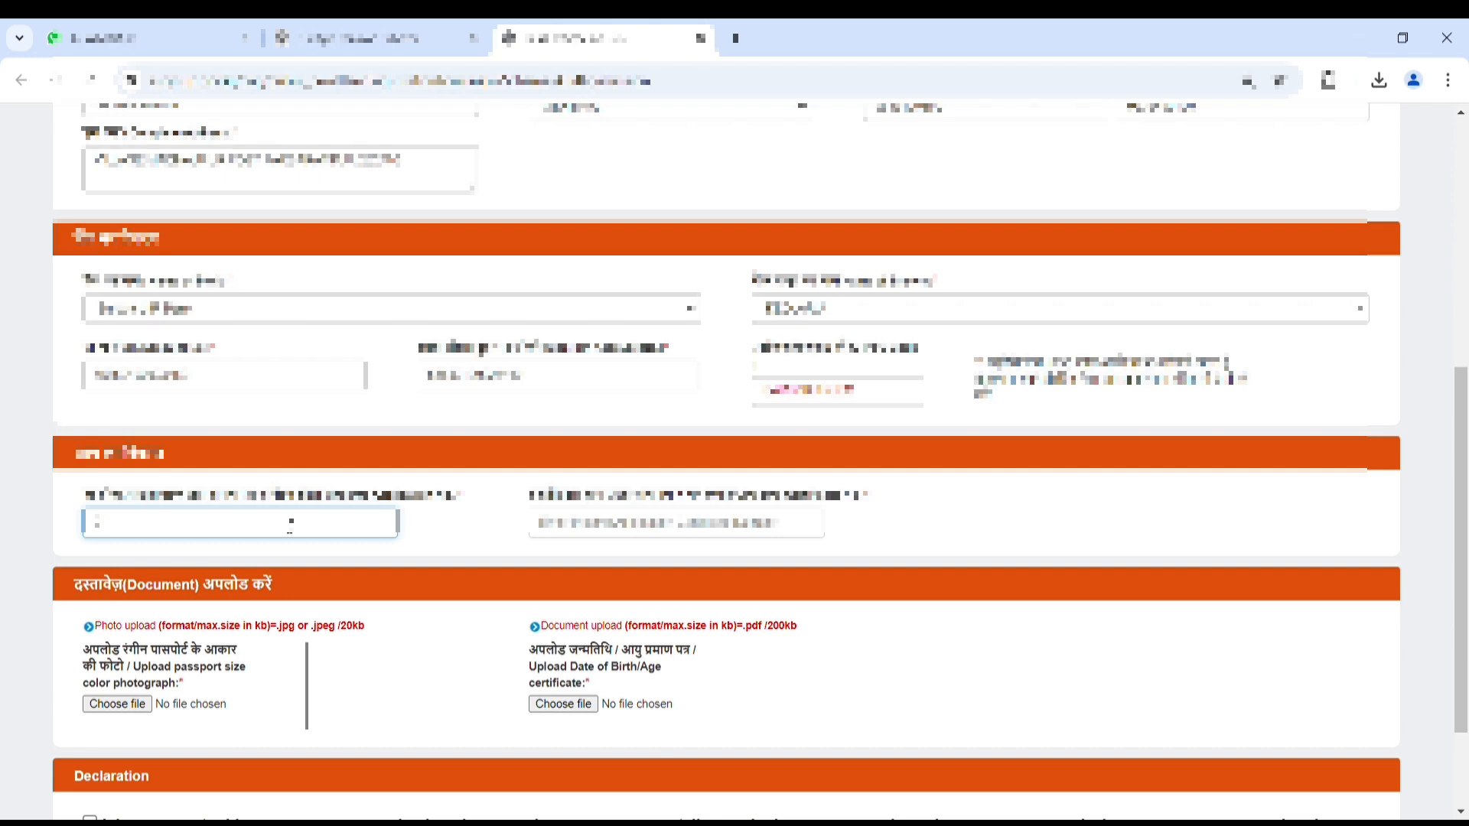
click(581, 529)
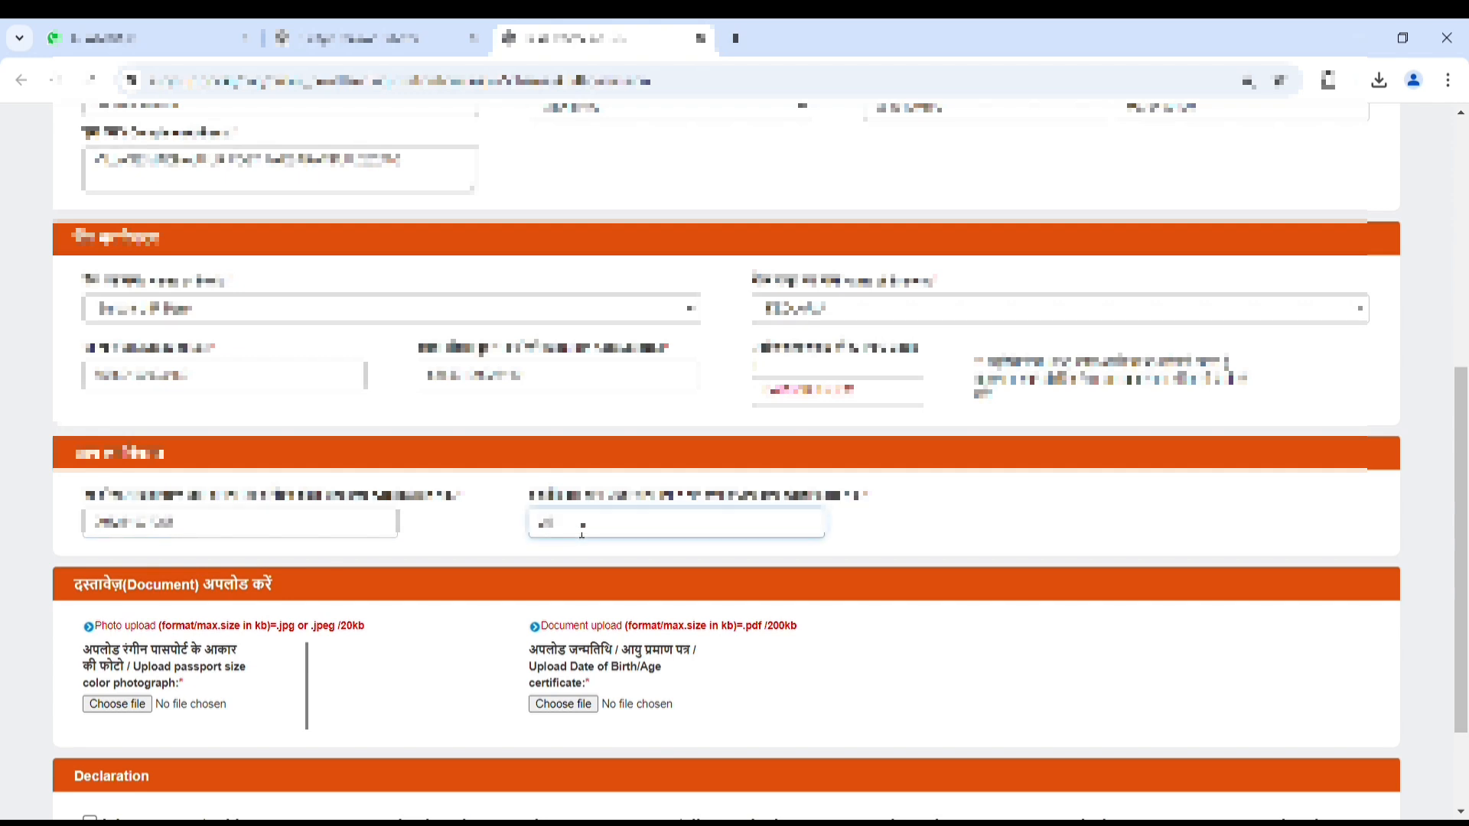
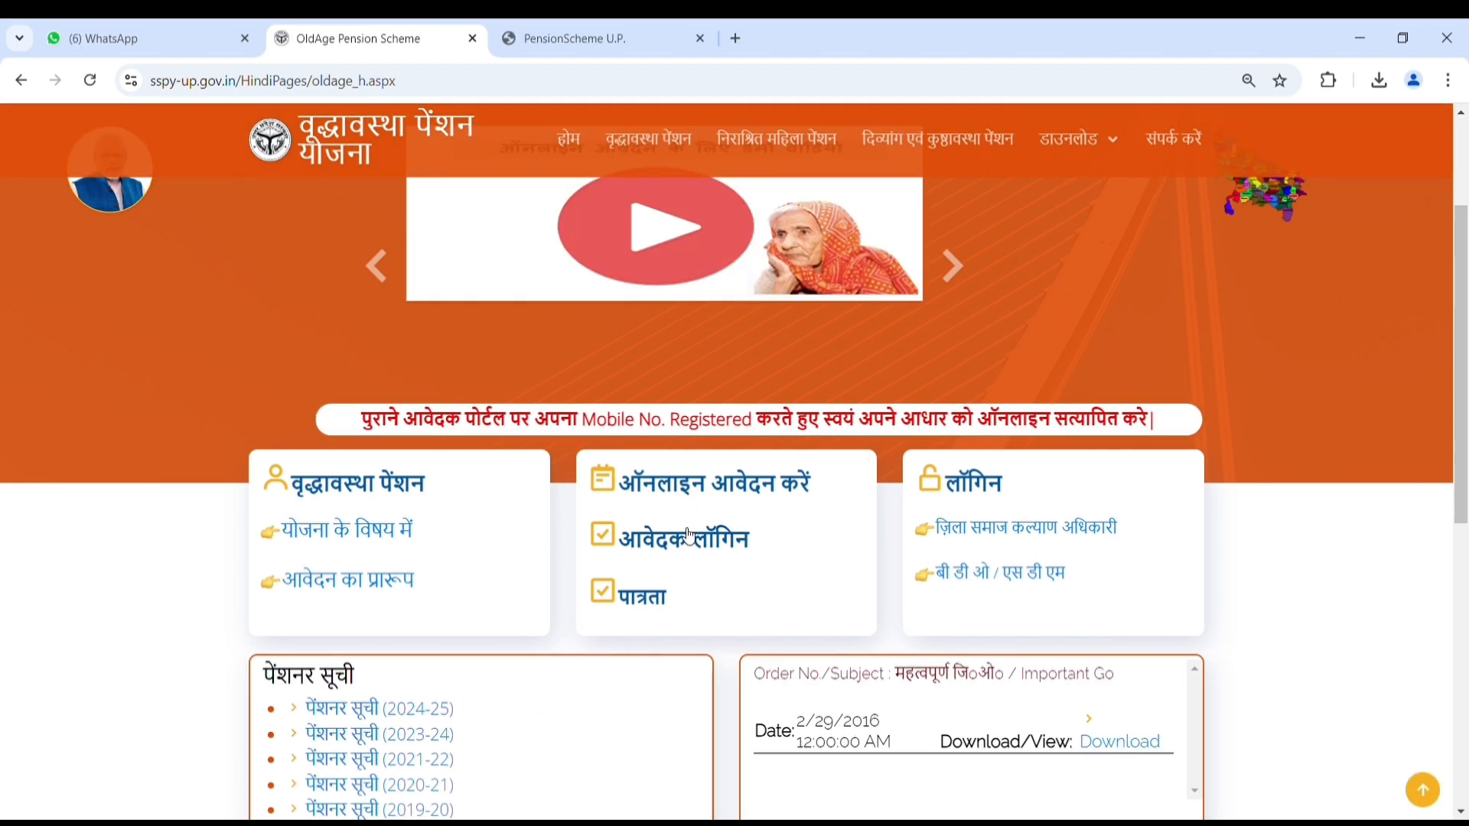
Step: Open the आवेदक लॉगिन (registered applicant login) link from the Old Age Pension page
click(682, 535)
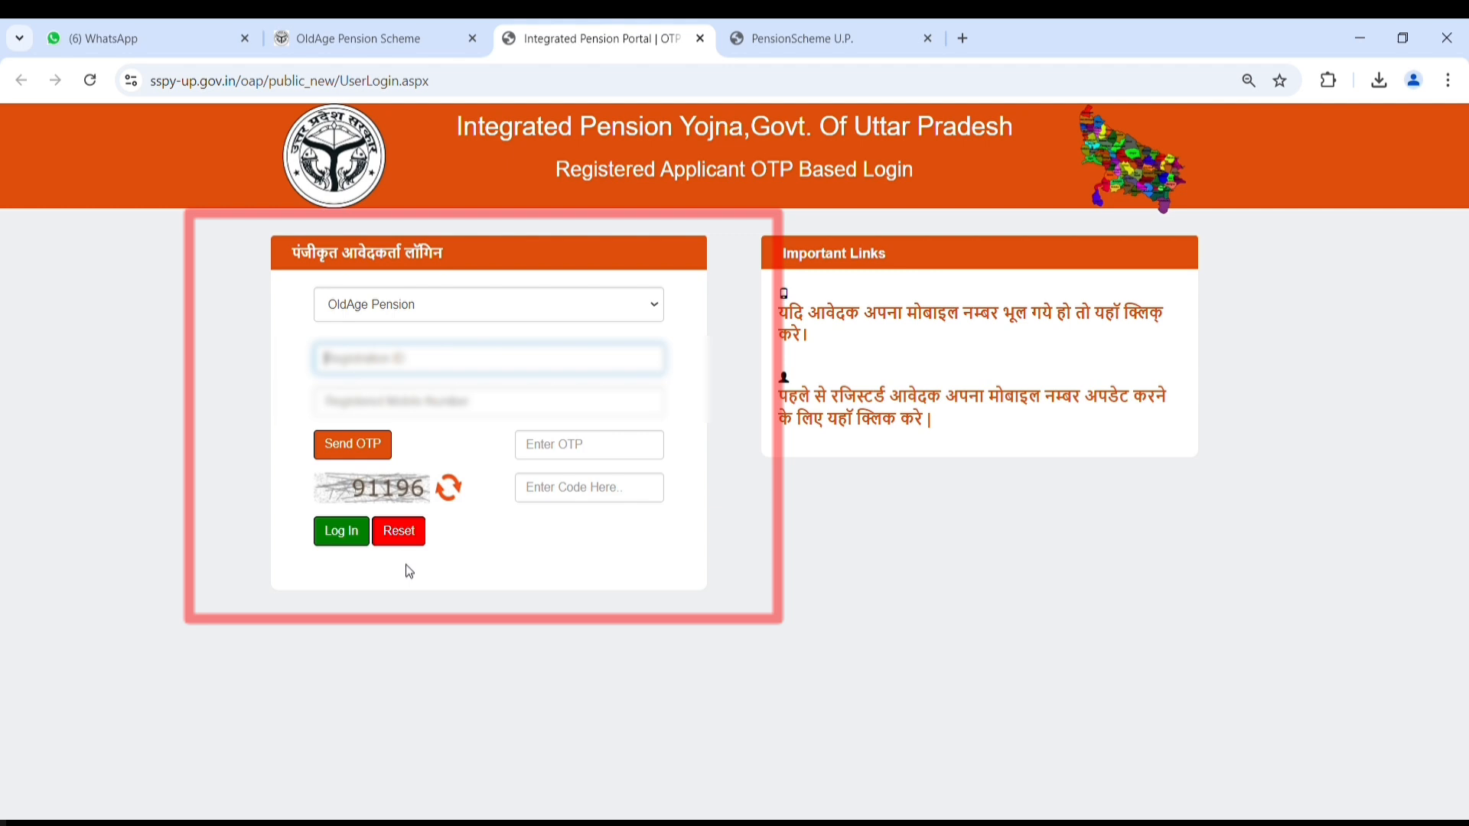
Step: Log in to the OldAge Pension applicant account with the registration ID, mobile number, OTP and captcha
key(ctrl+v)
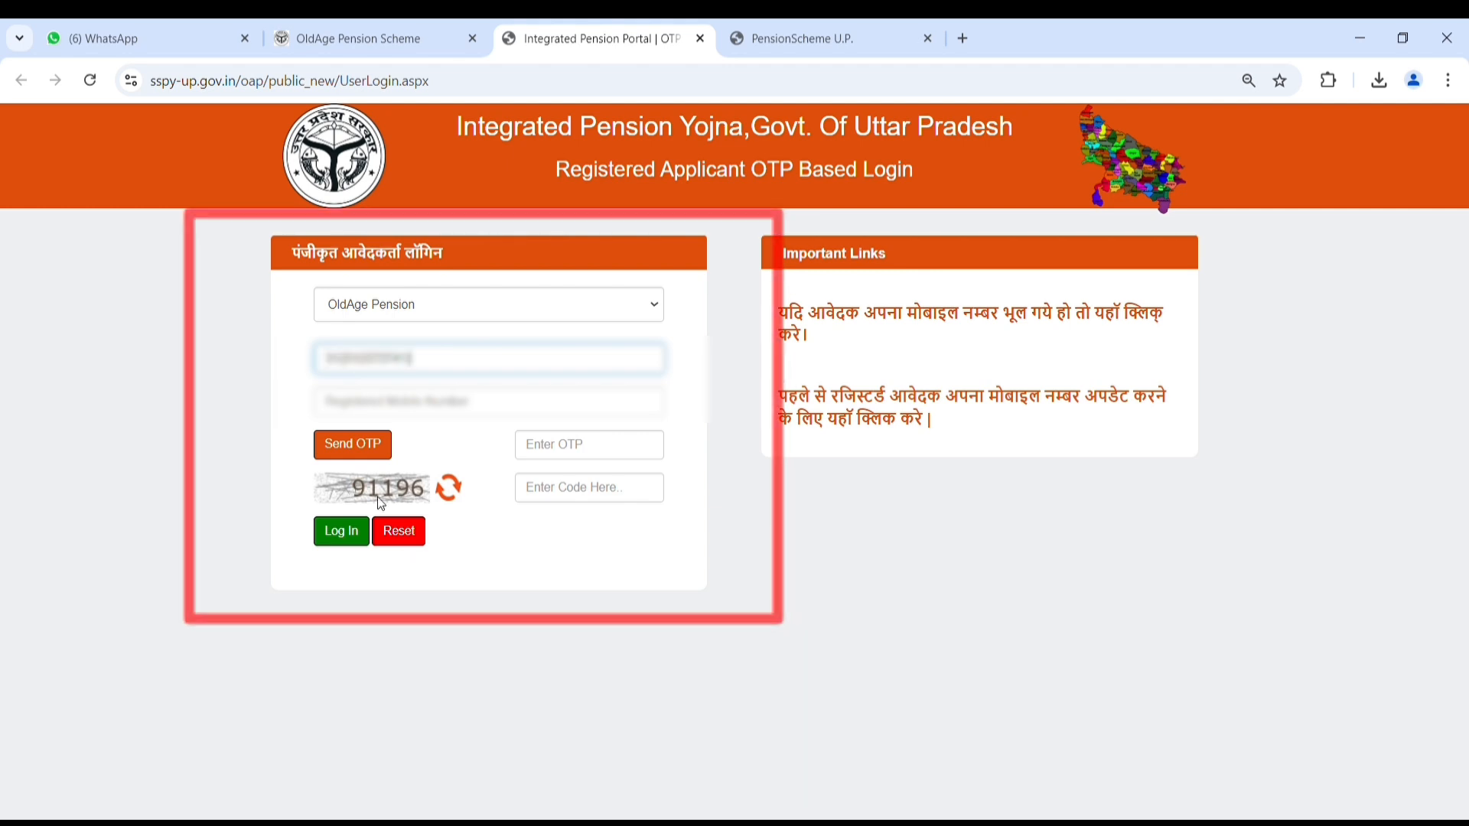
click(398, 405)
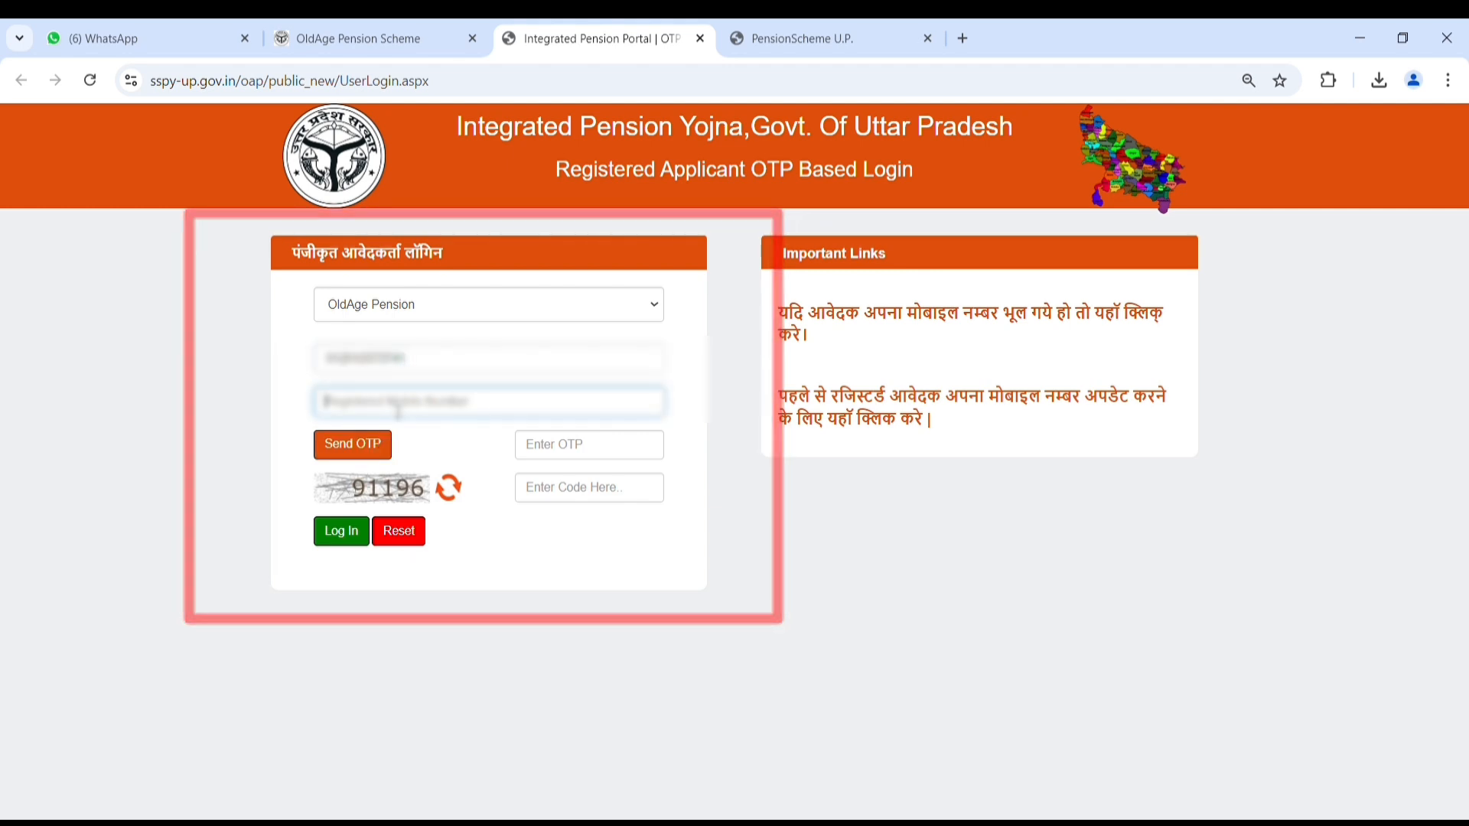
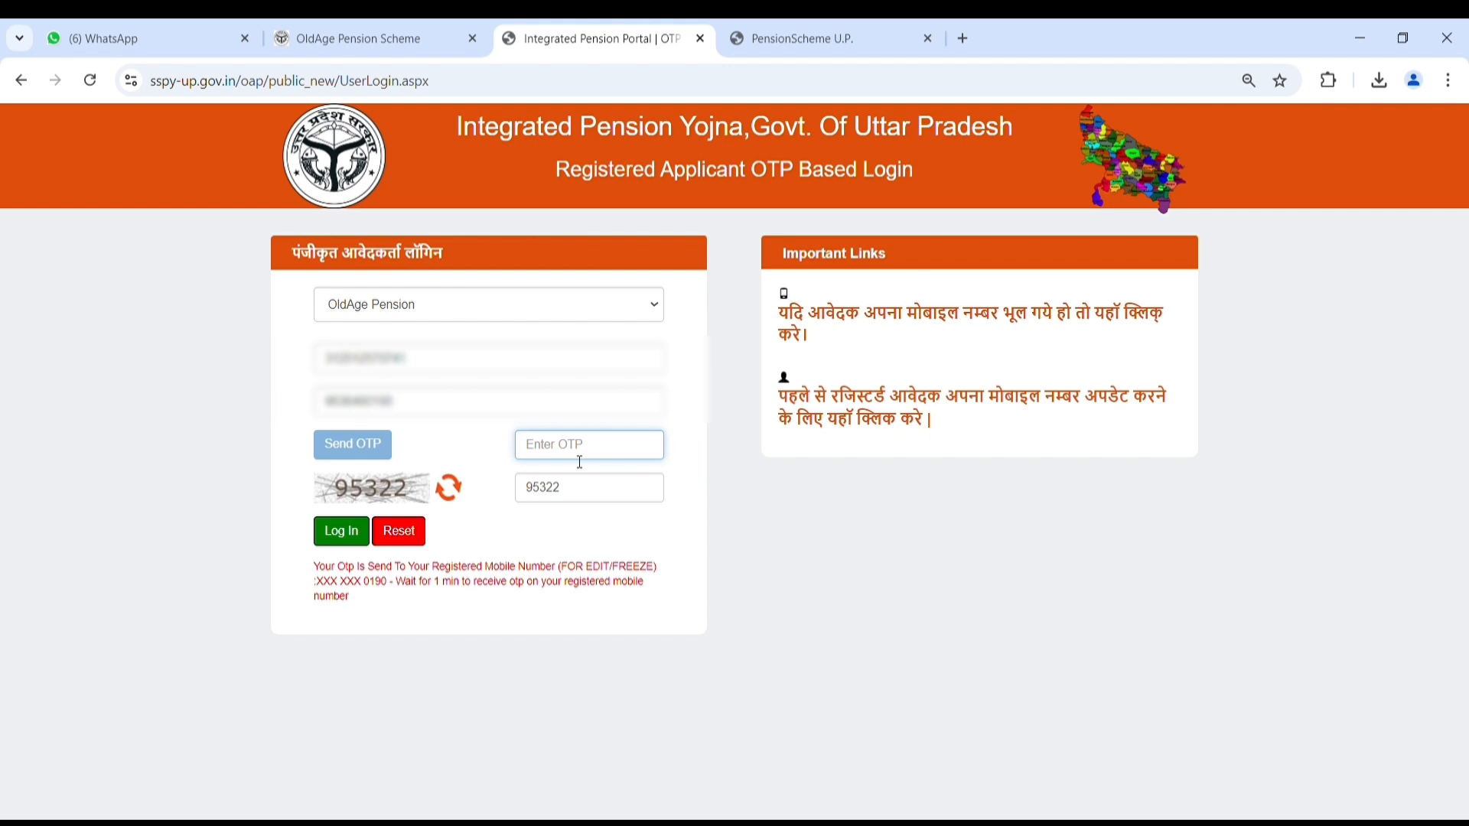
text(1•••••)
click(354, 540)
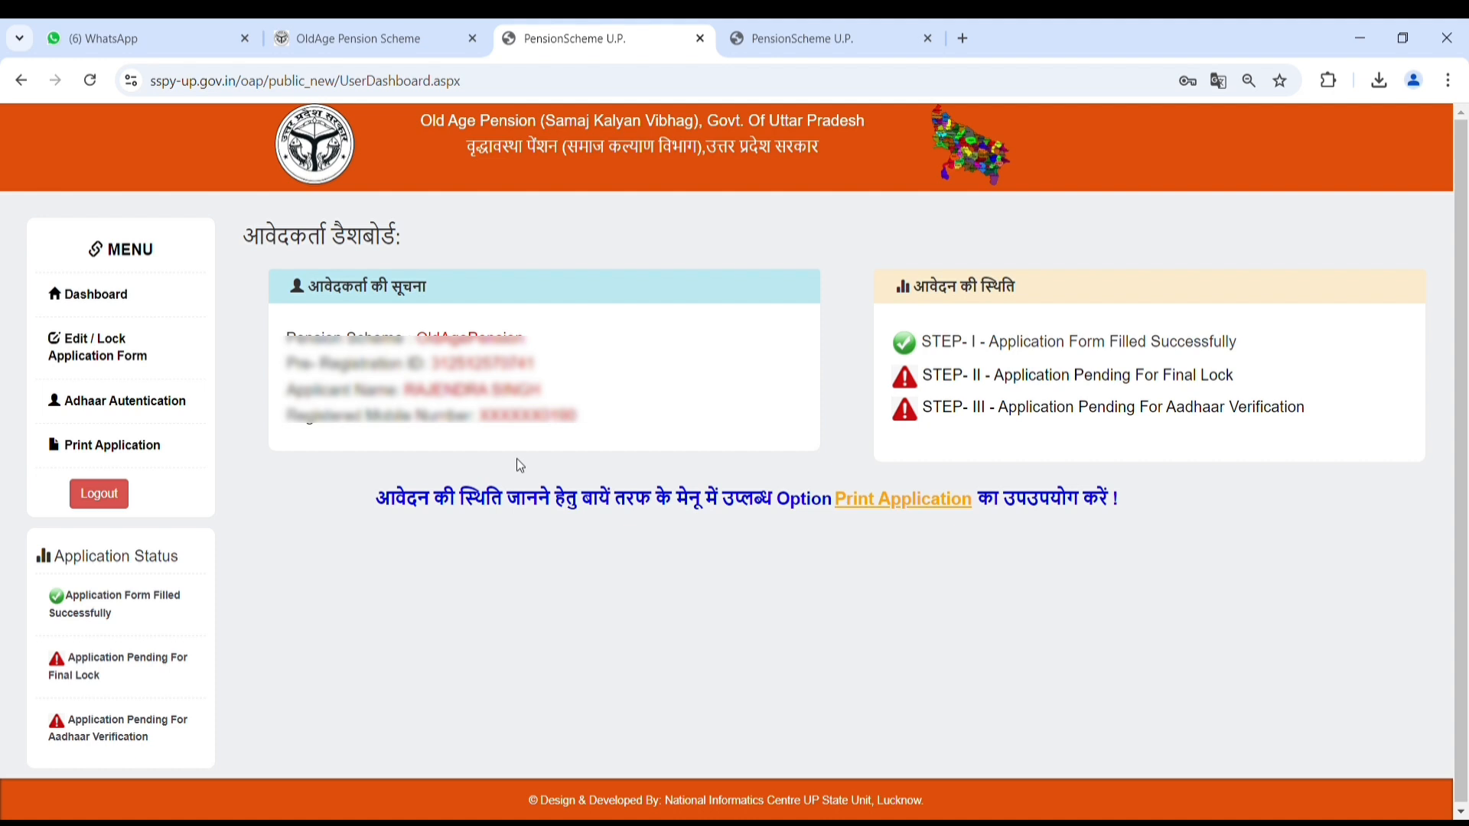
Step: Choose Edit / Lock Application Form on the applicant dashboard
click(124, 360)
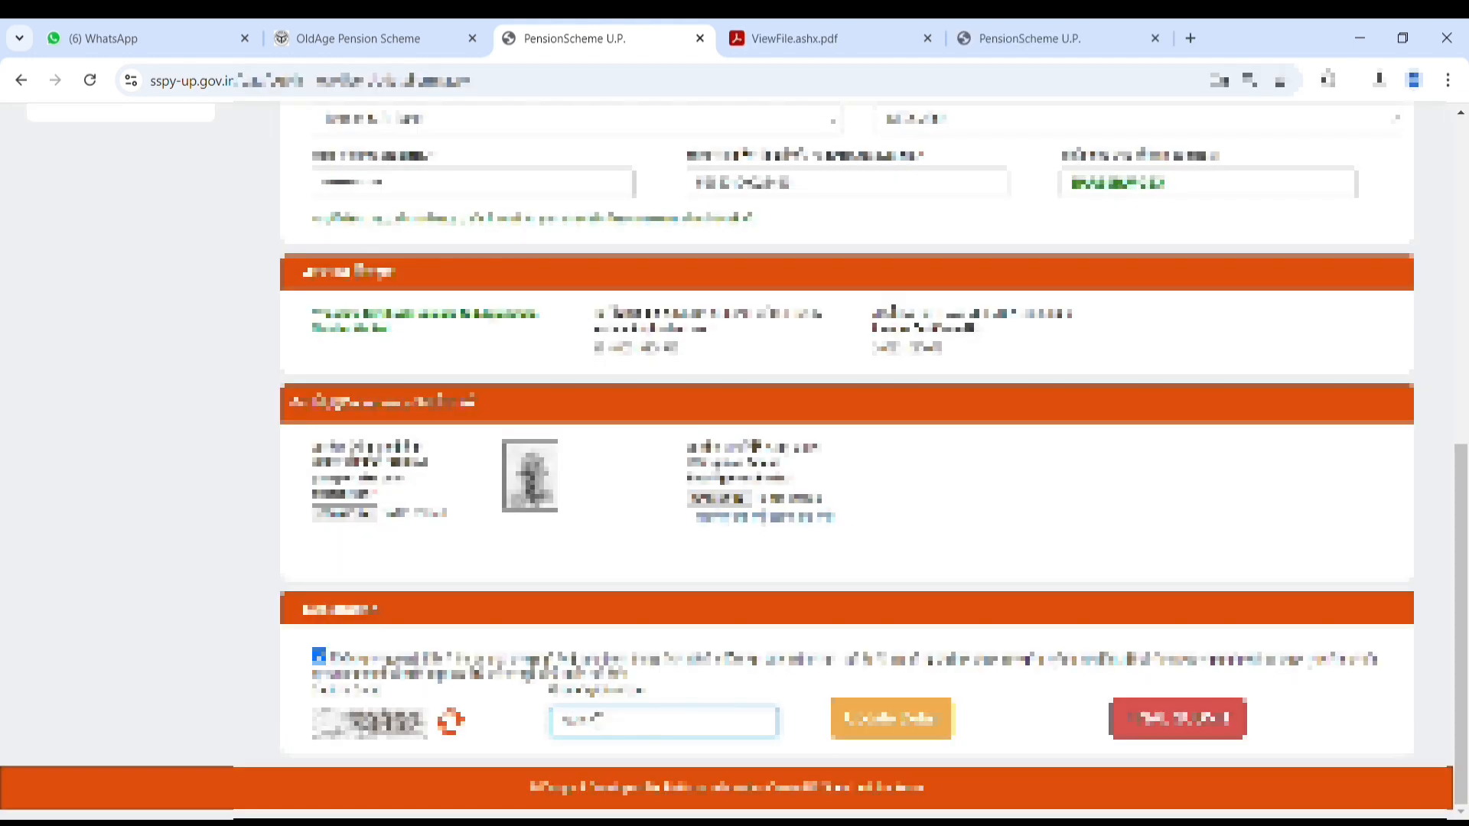
Step: Submit the final lock twice, confirming and dismissing each alert until it takes effect
click(1205, 732)
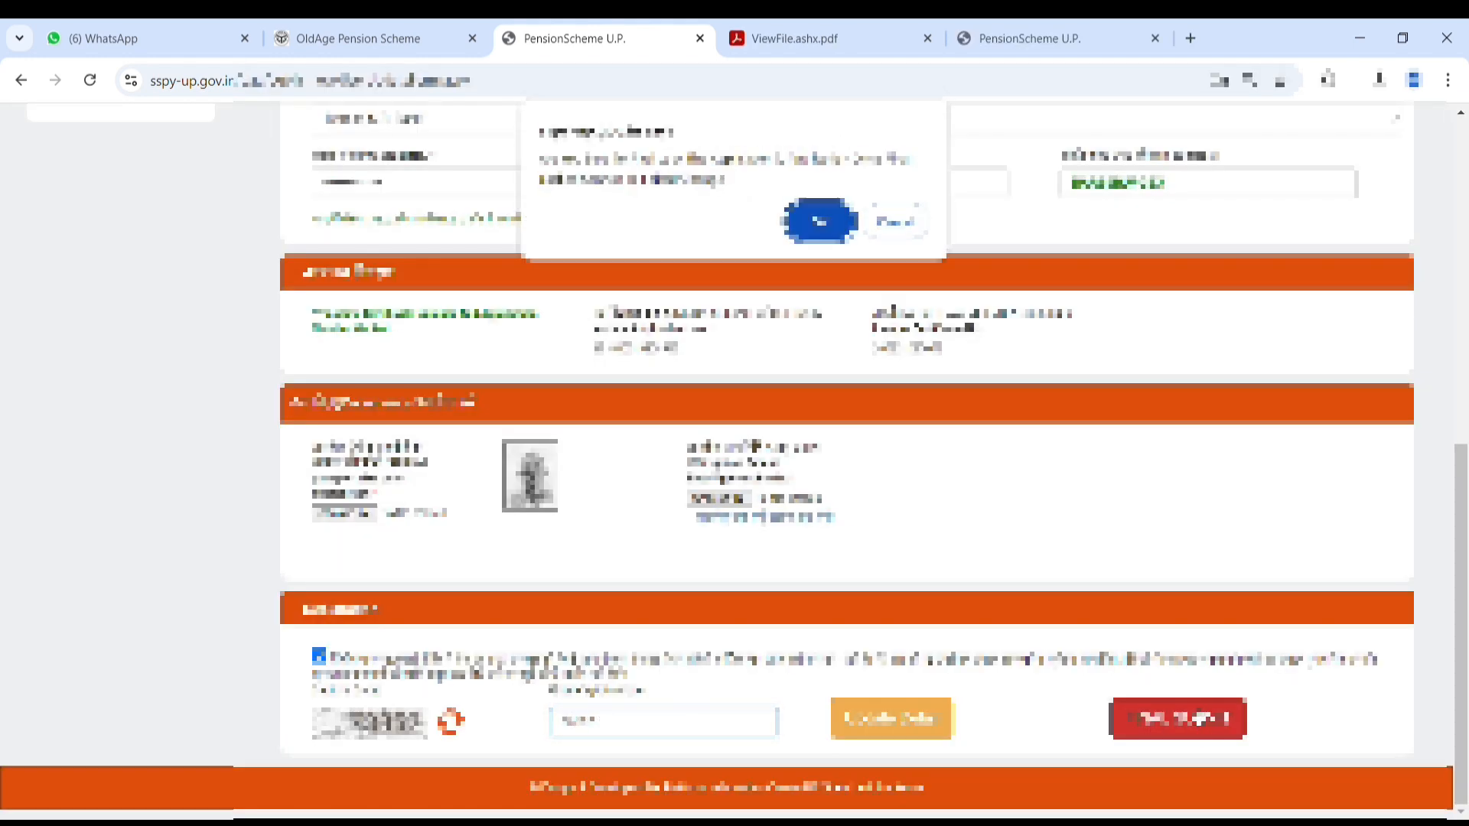
click(822, 216)
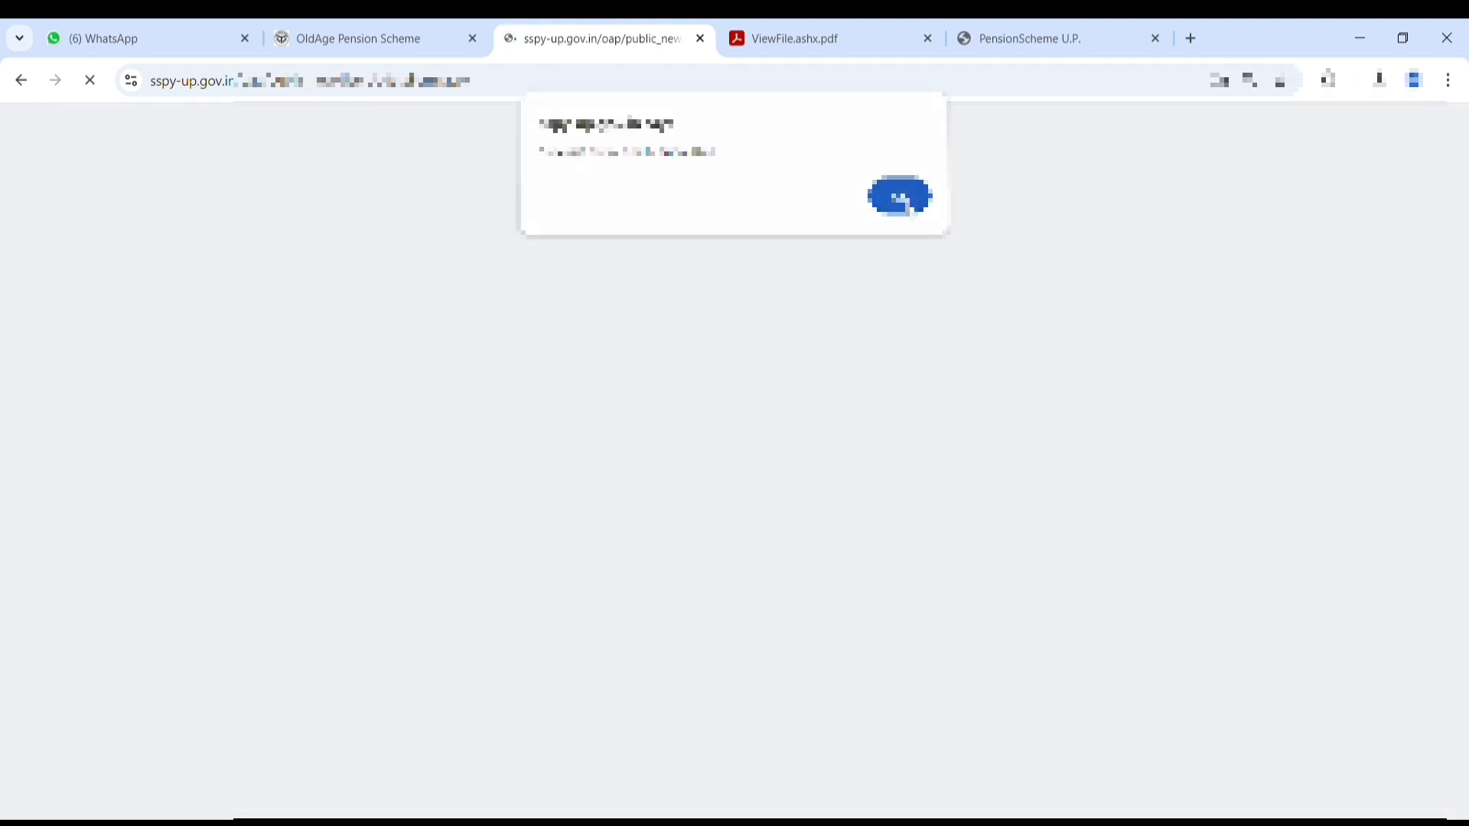
click(901, 197)
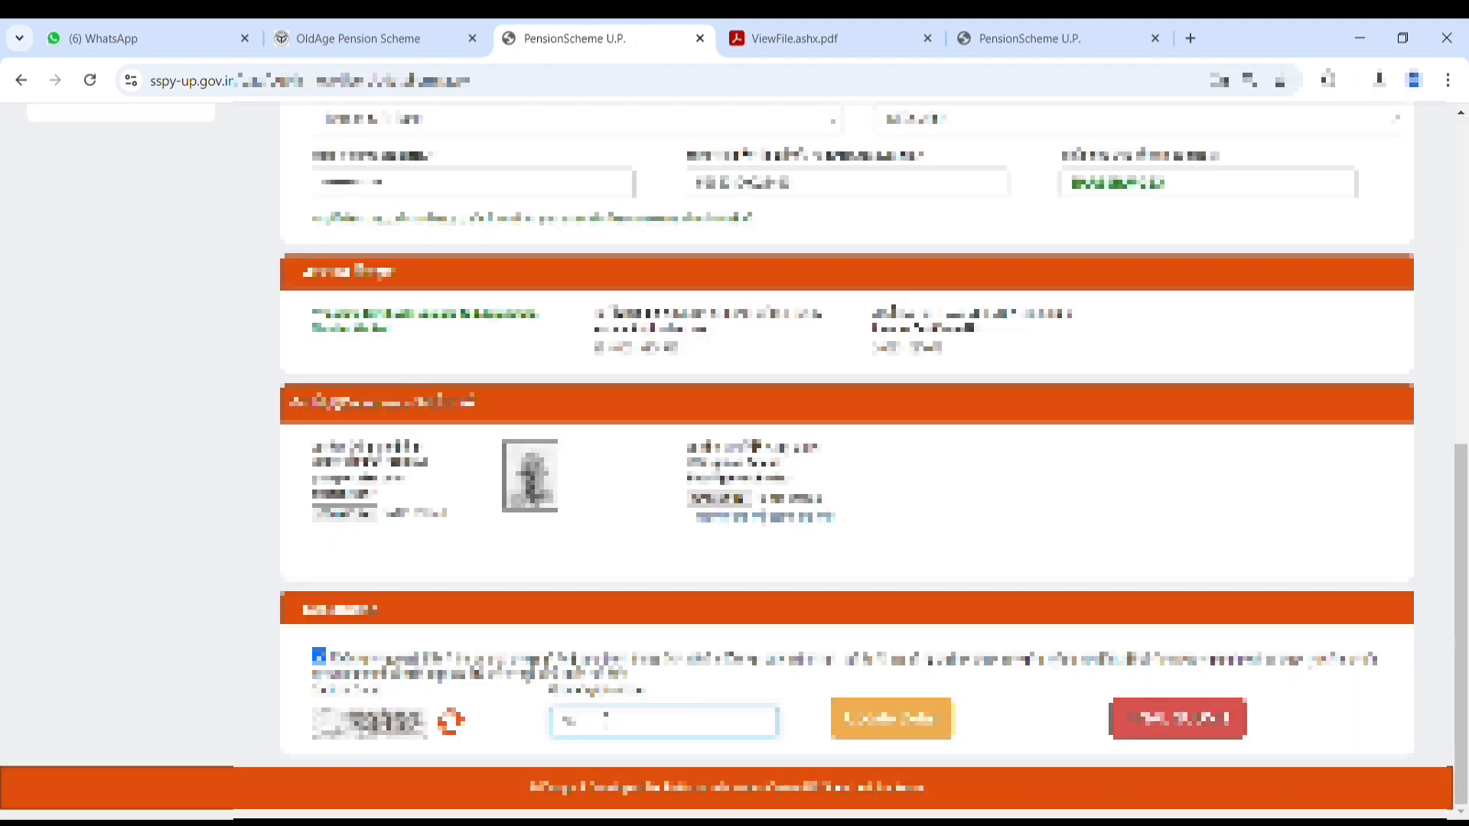
click(1124, 730)
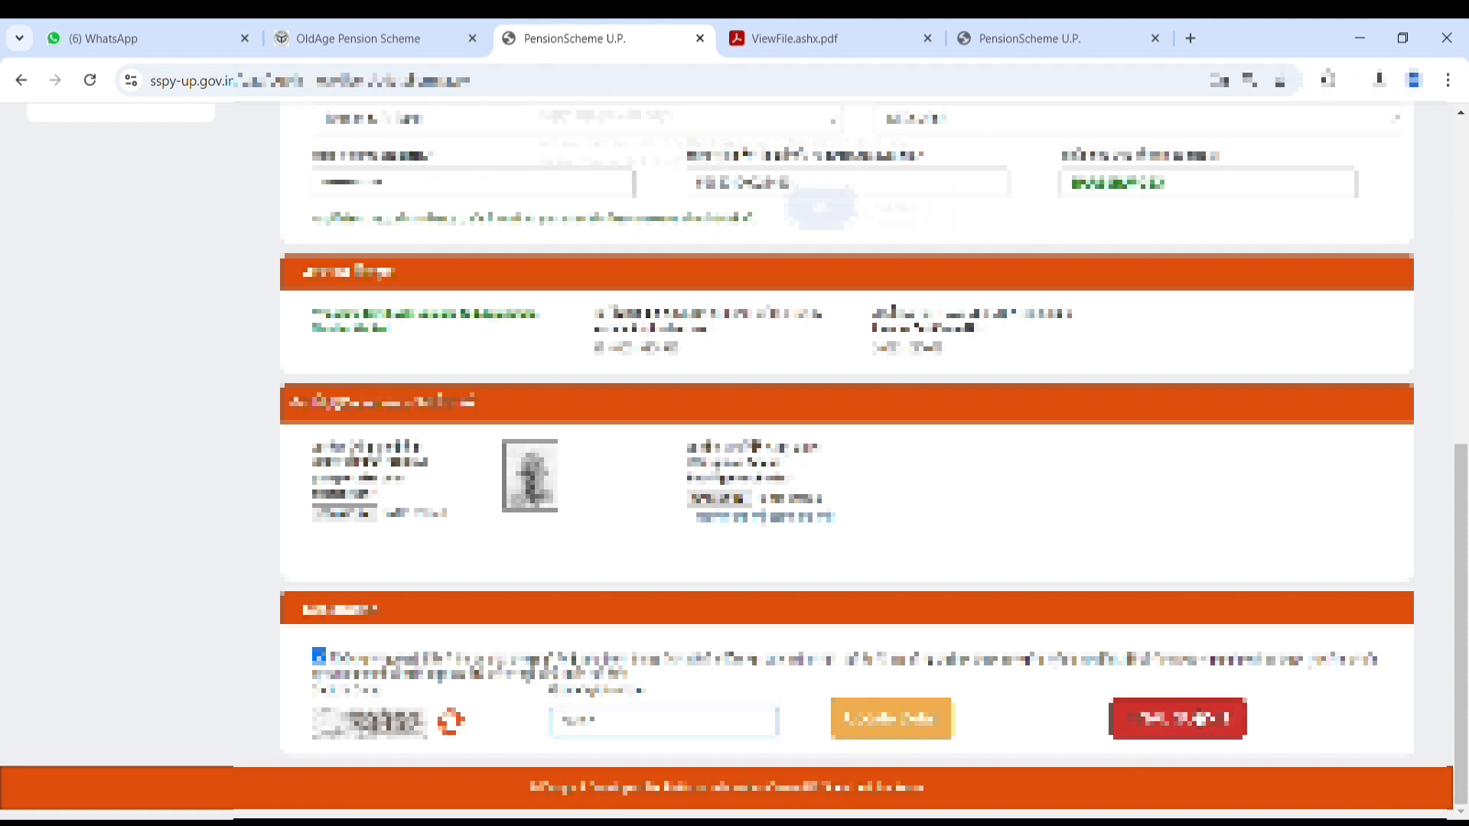
click(822, 222)
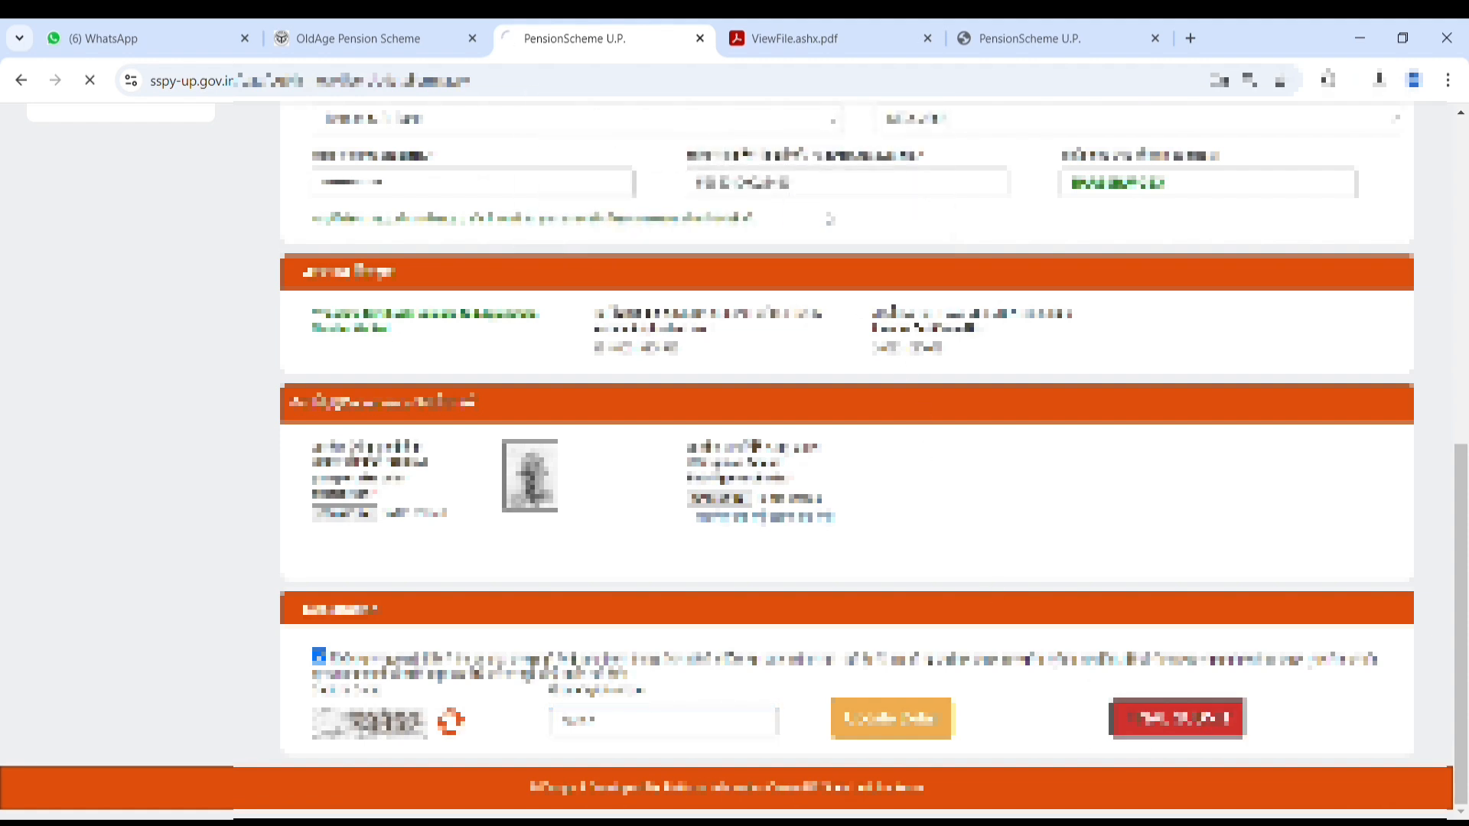
click(902, 202)
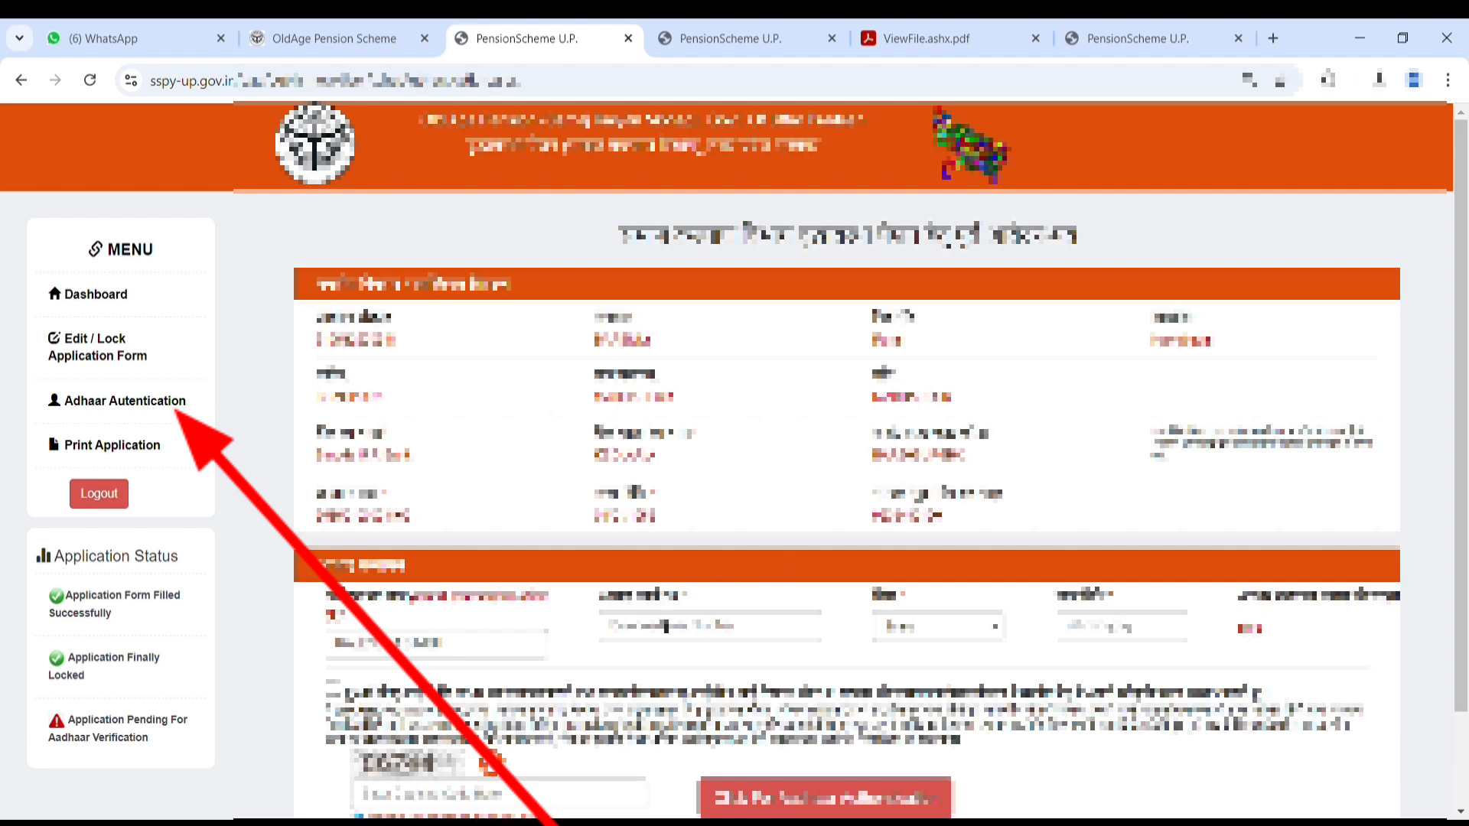
Step: Fill the Aadhaar name and date fields, tick the consent and enter the captcha
click(667, 635)
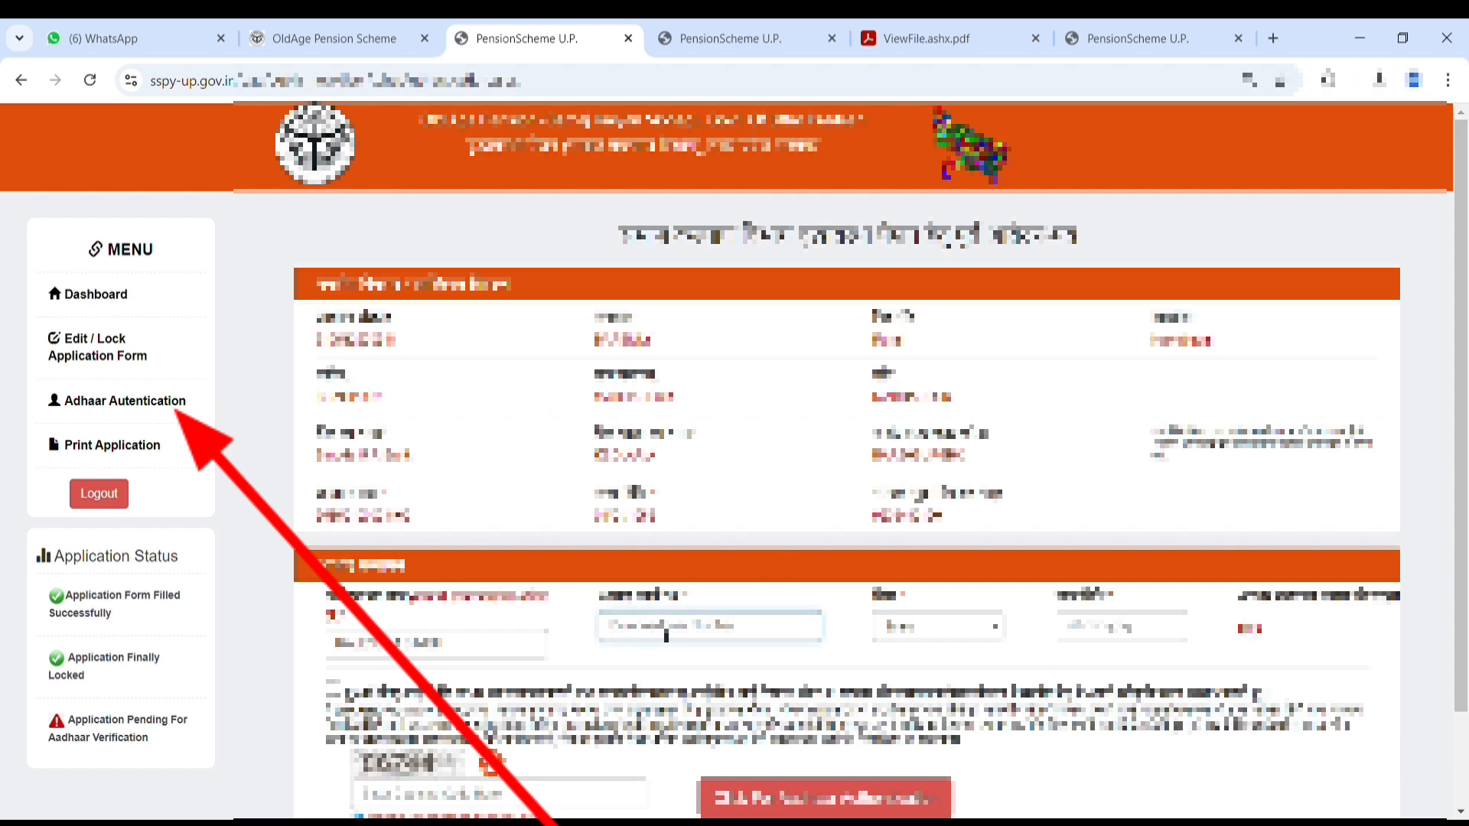
text(4)
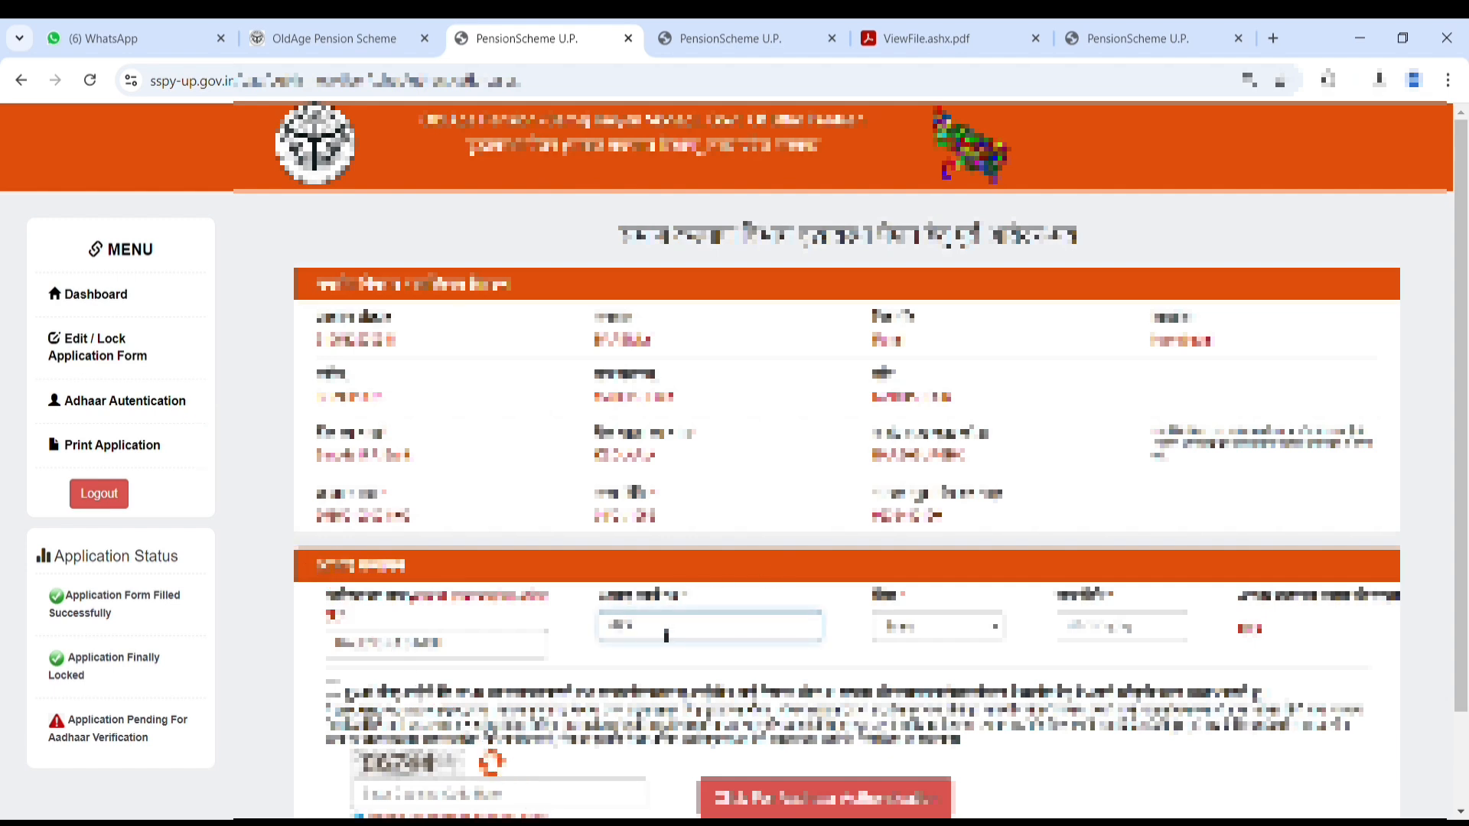
text(???)
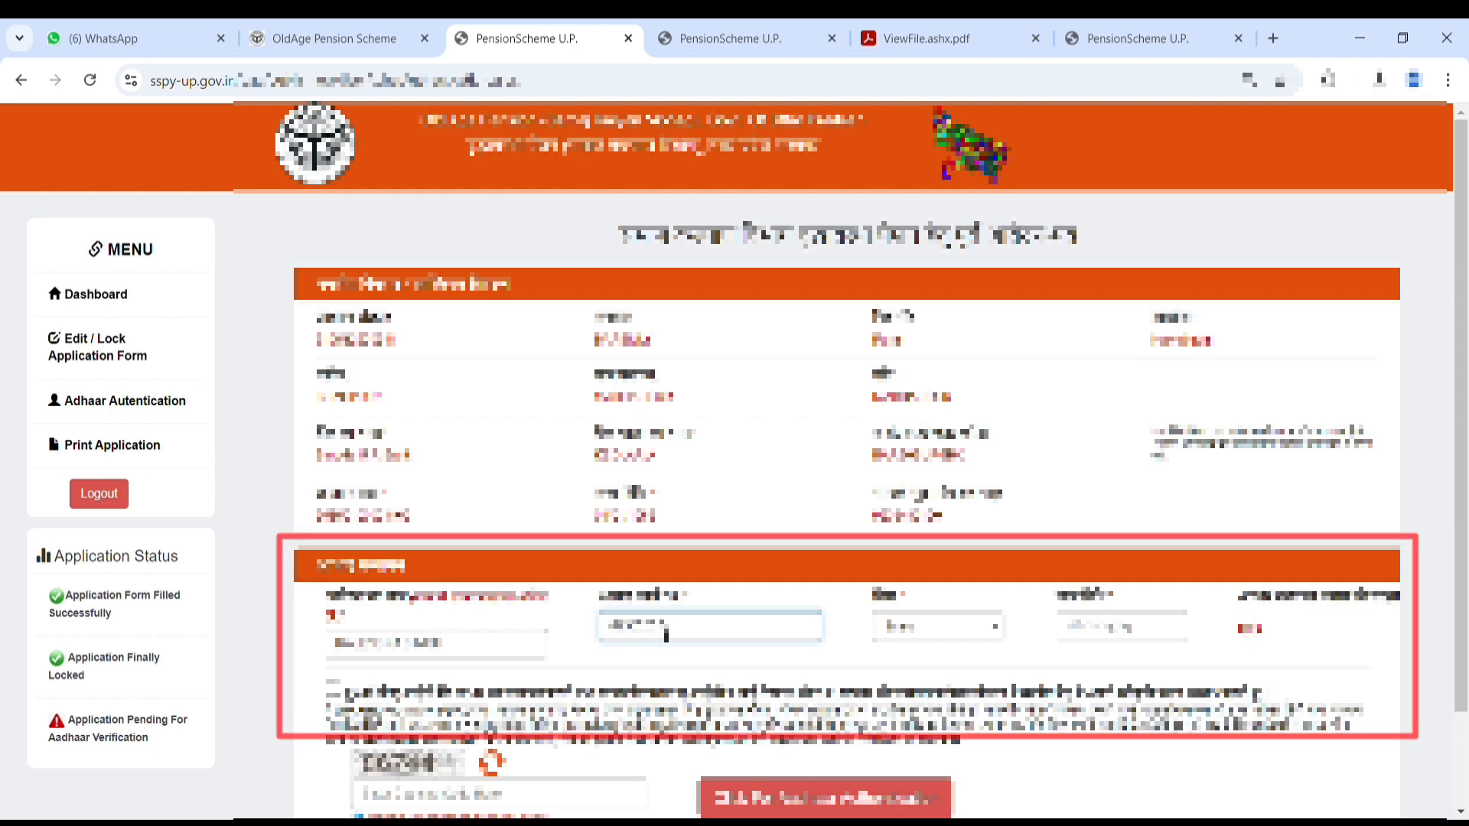
text(???)
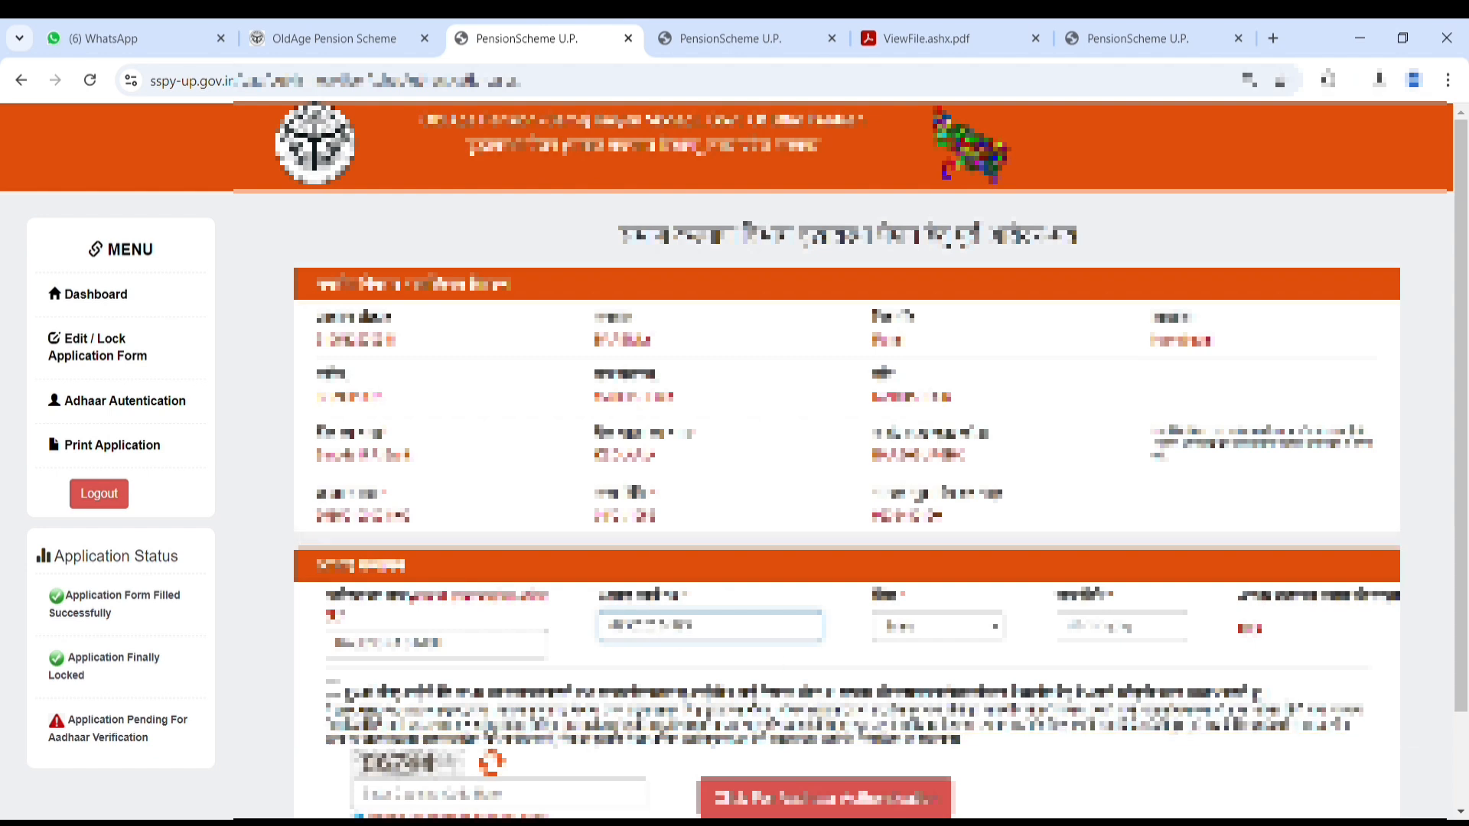
click(1074, 642)
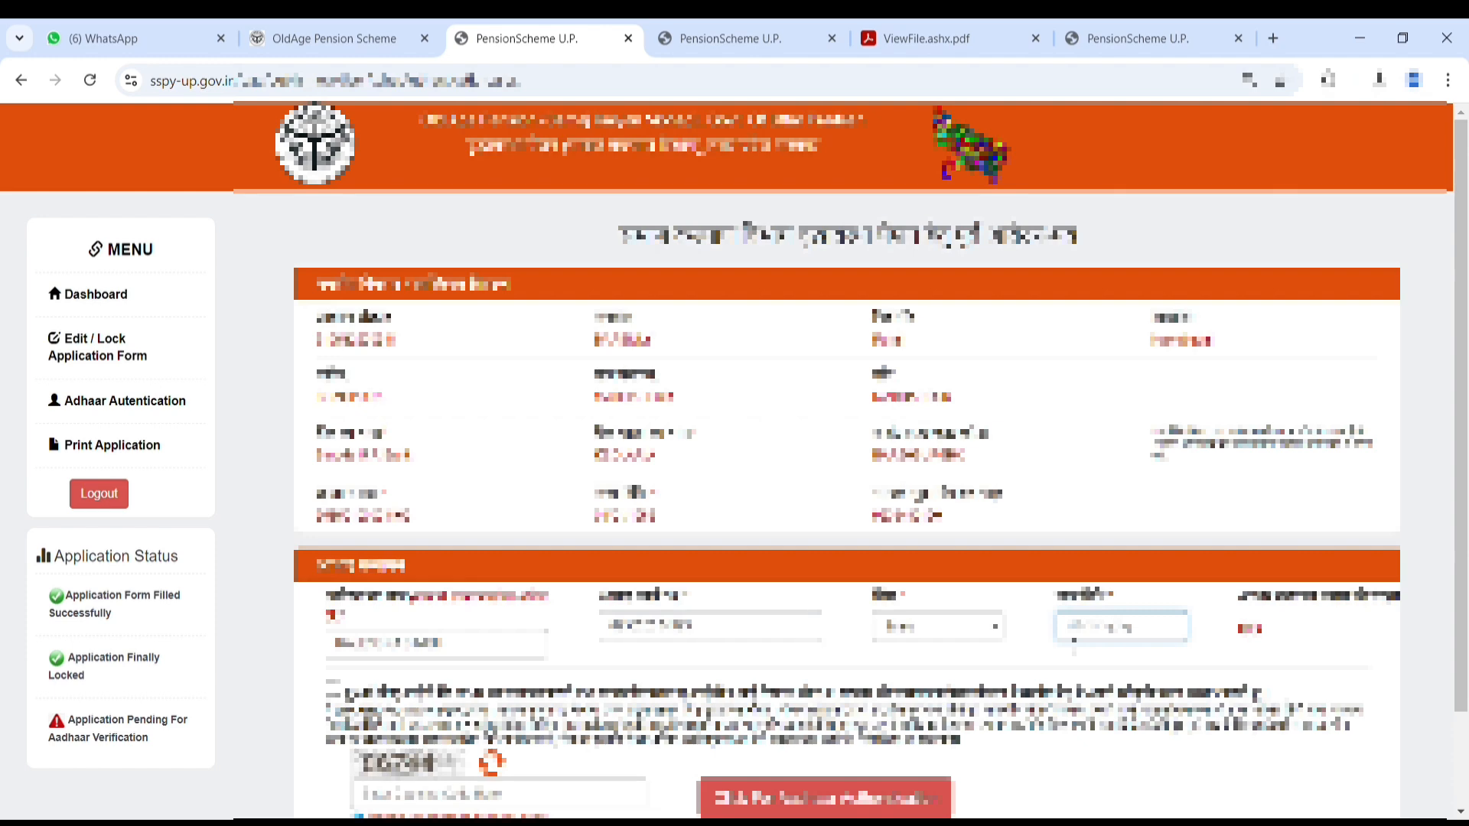
key(ctrl+v)
click(333, 689)
scroll(543, 739, down, 2)
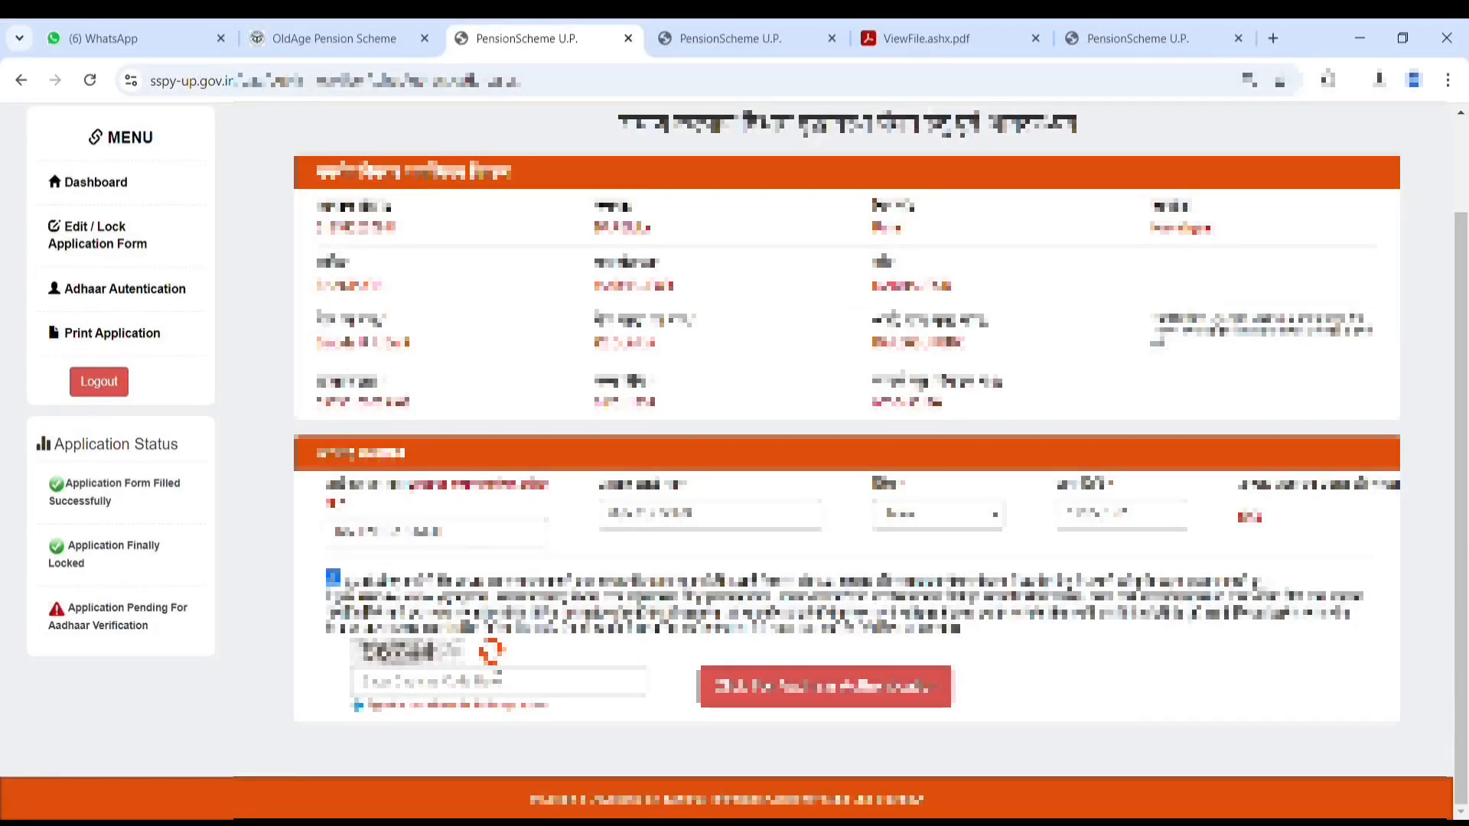
click(497, 685)
text(3)
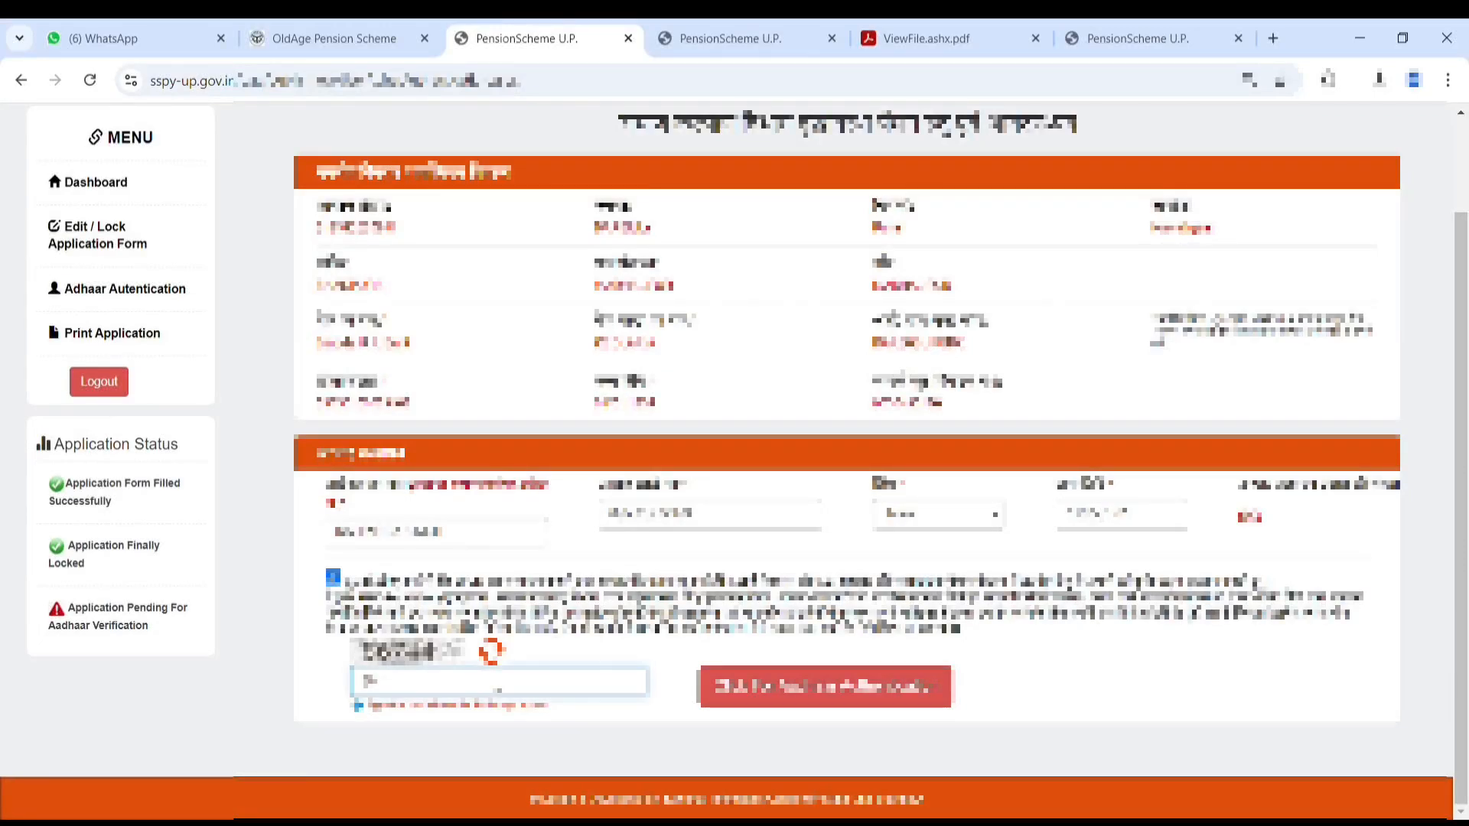
text(6744)
Step: Run and confirm Aadhaar authentication, then forward the verified application
click(763, 698)
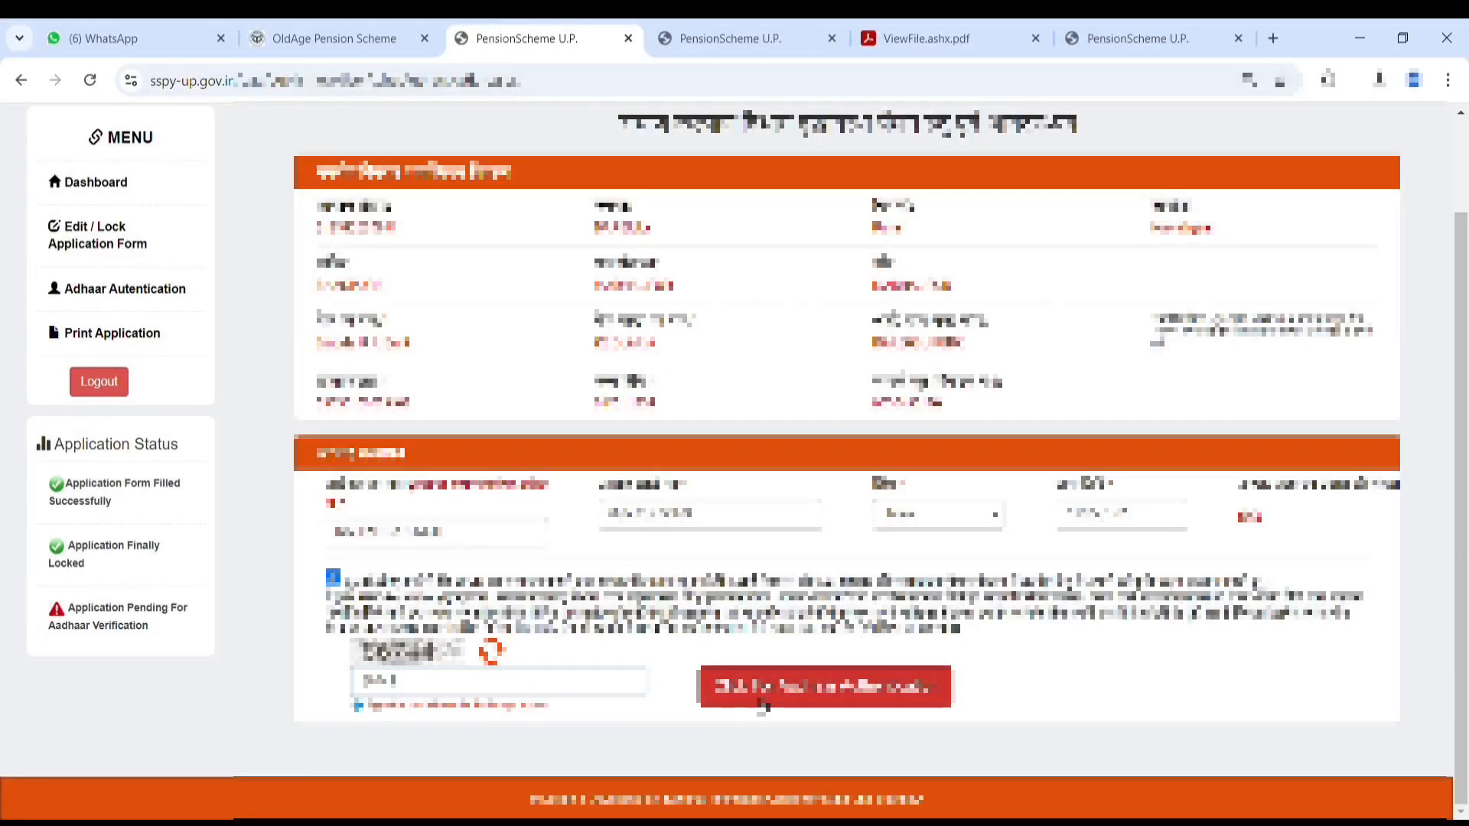
click(819, 203)
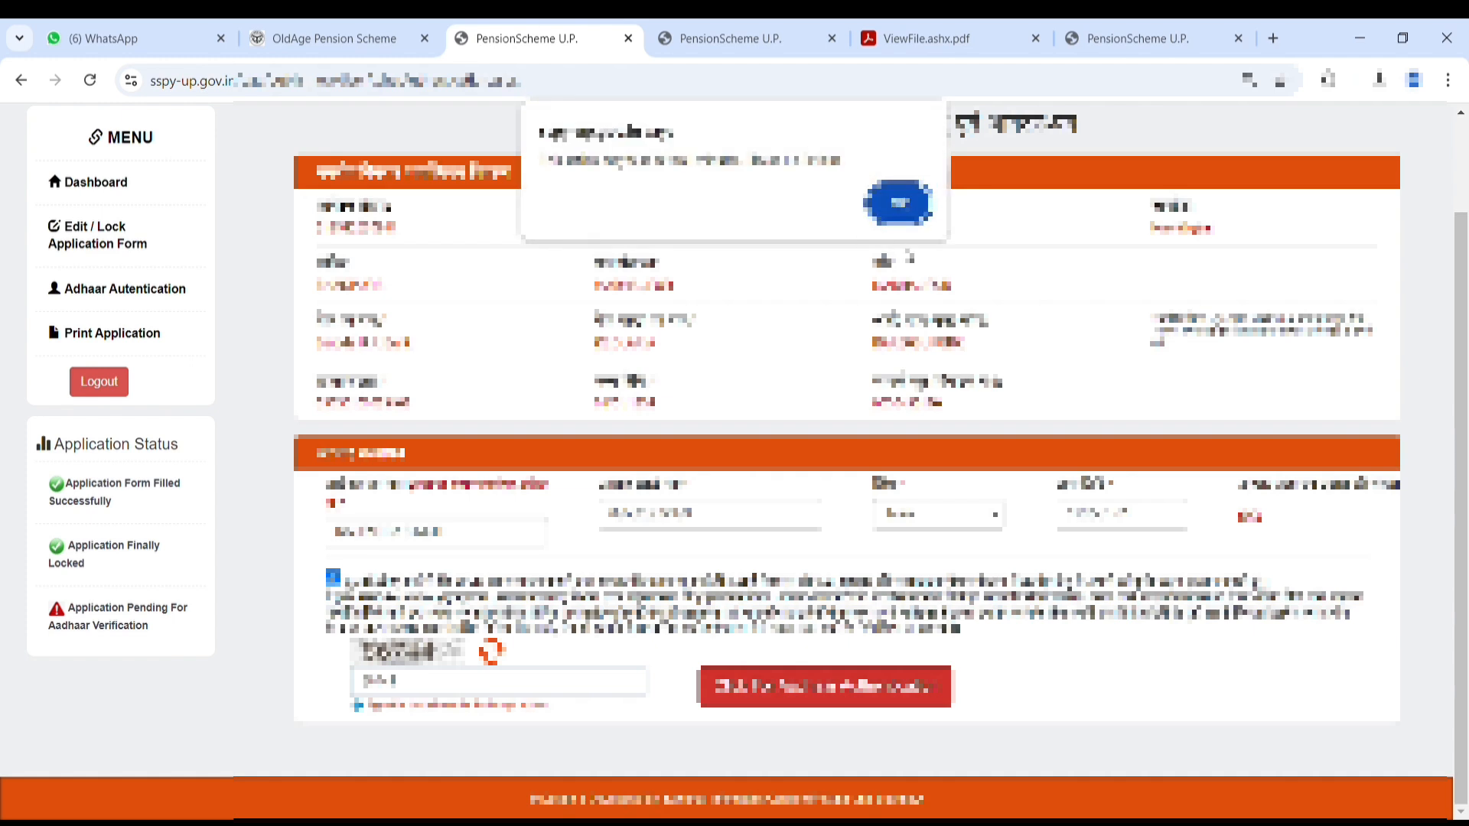
click(900, 216)
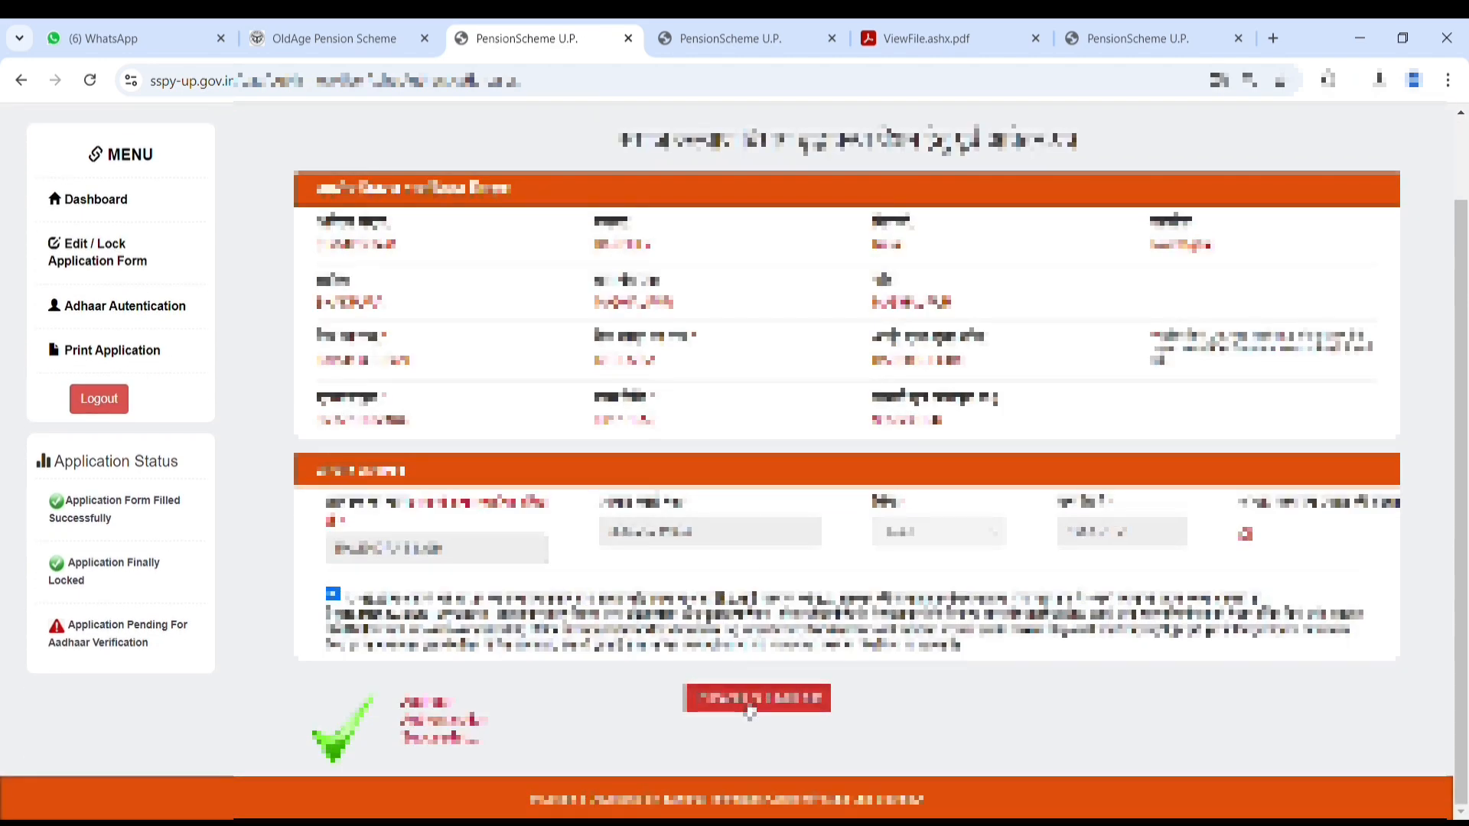
click(750, 699)
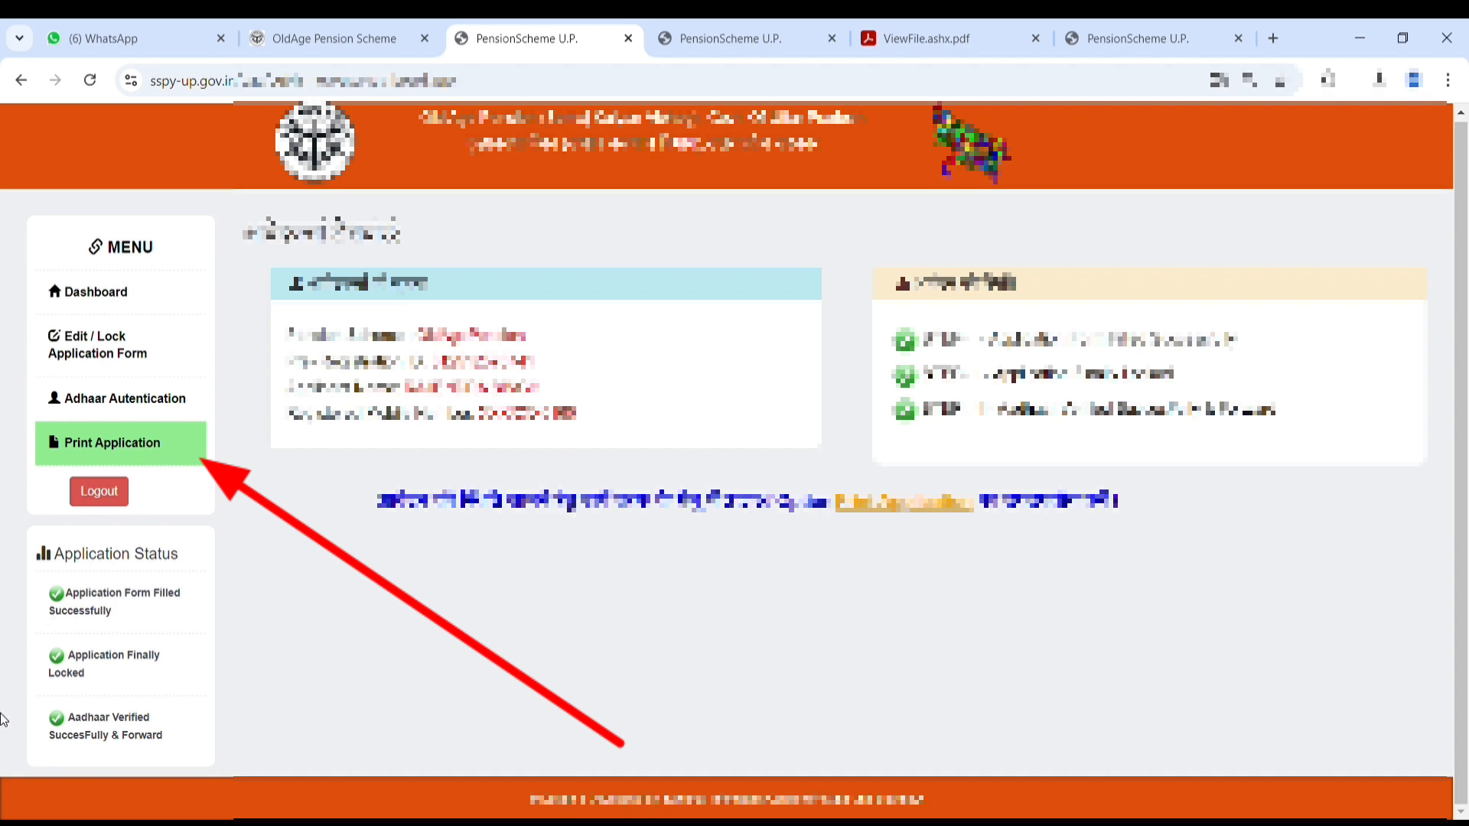
Step: Print the application status page from a new tab, then go back to the applicant dashboard tab
click(150, 450)
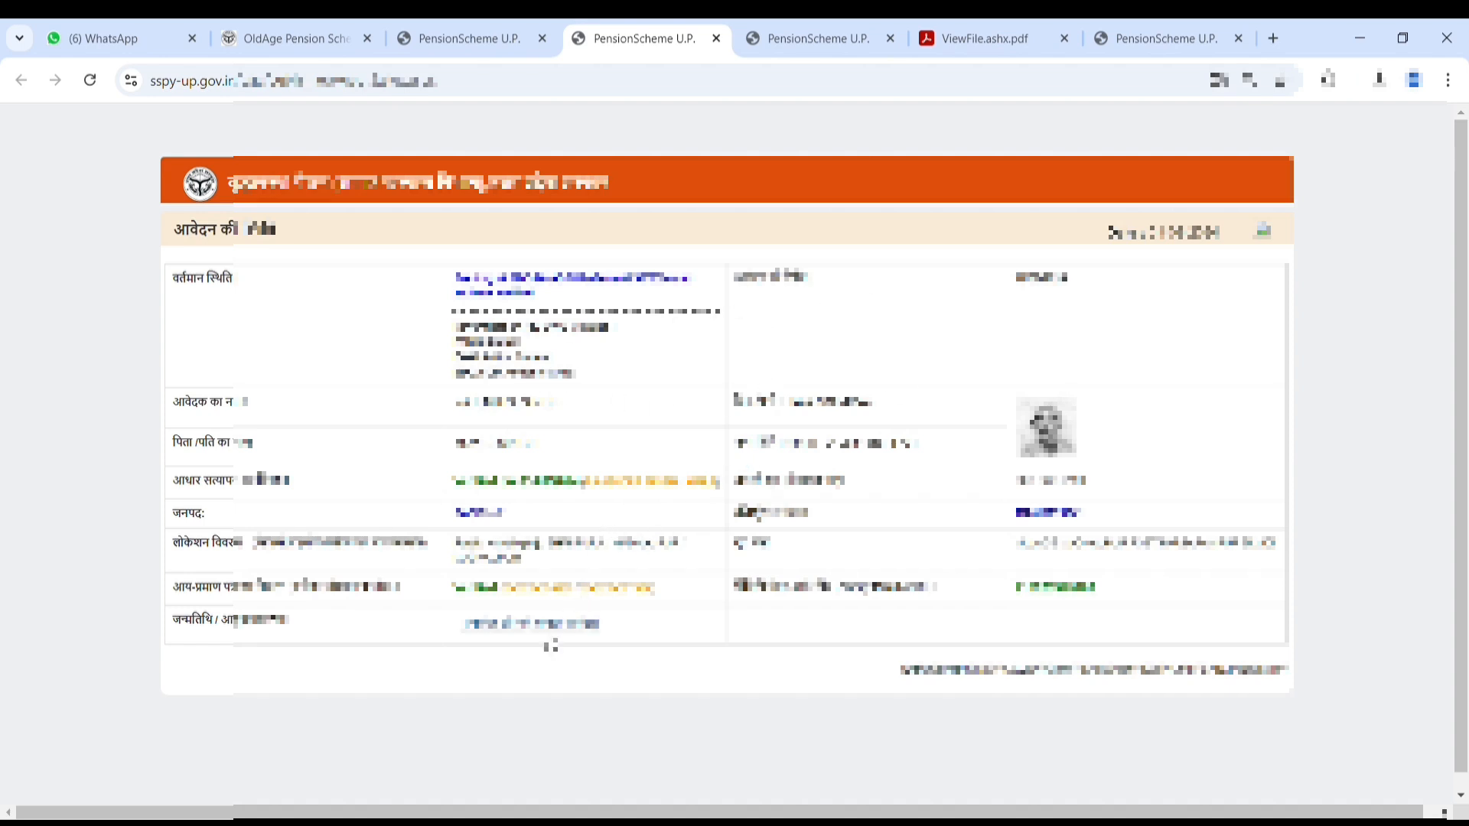
click(1264, 234)
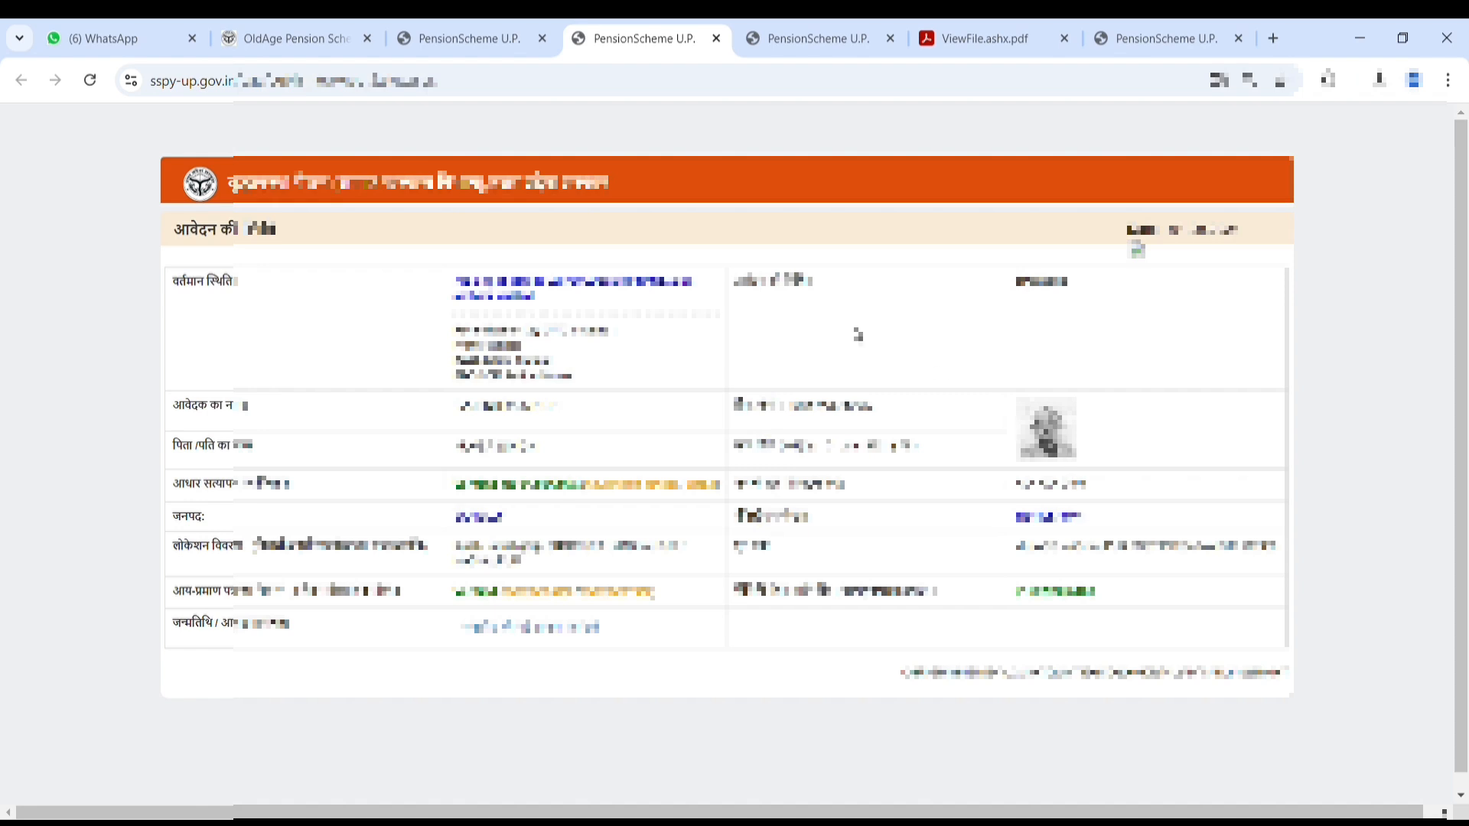
click(458, 38)
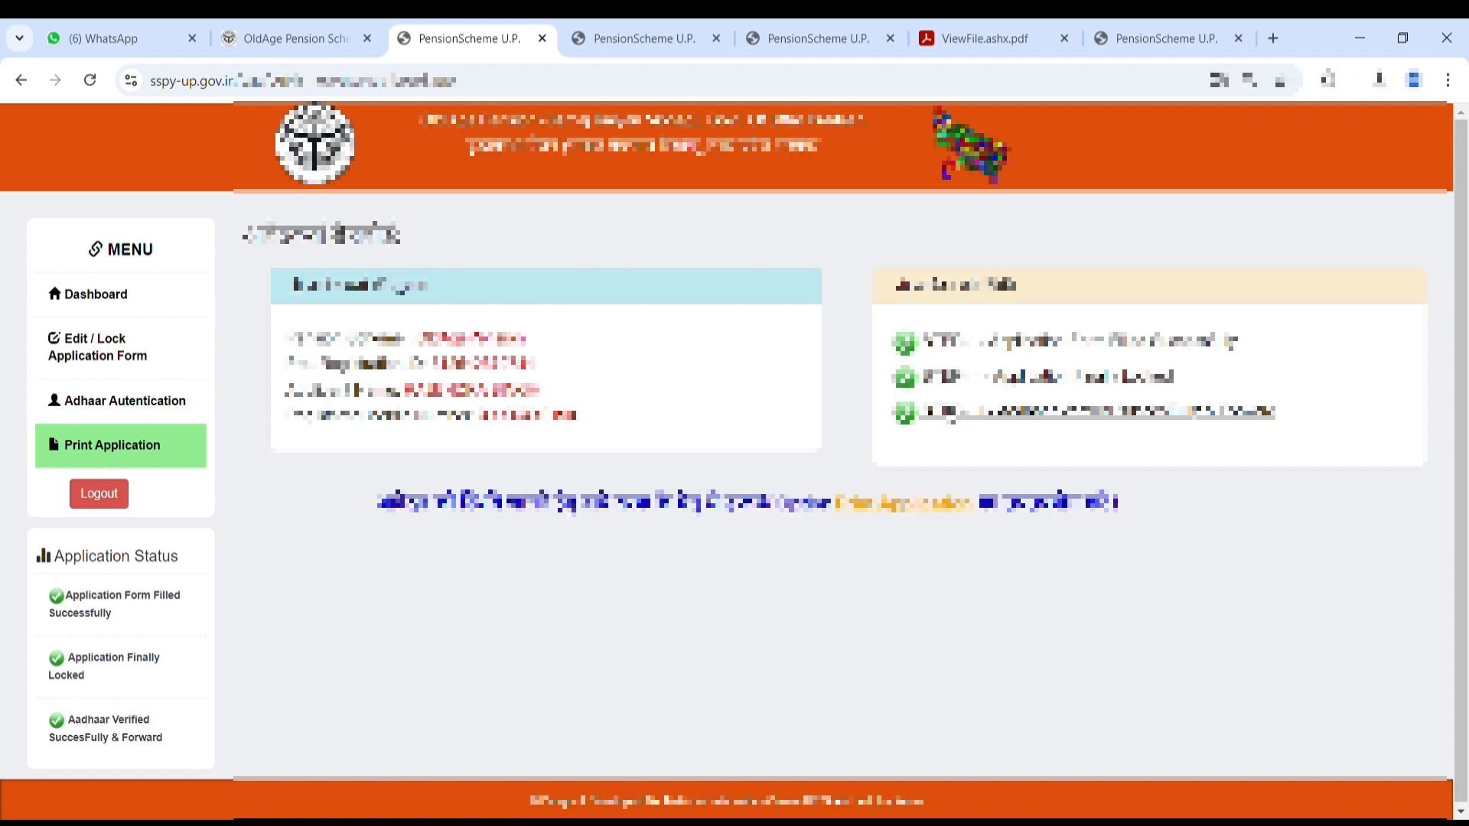
Step: Close the print page, extra PensionScheme and ViewFile.ashx.pdf tabs, ending on the Old Age Pension Scheme tab
click(99, 295)
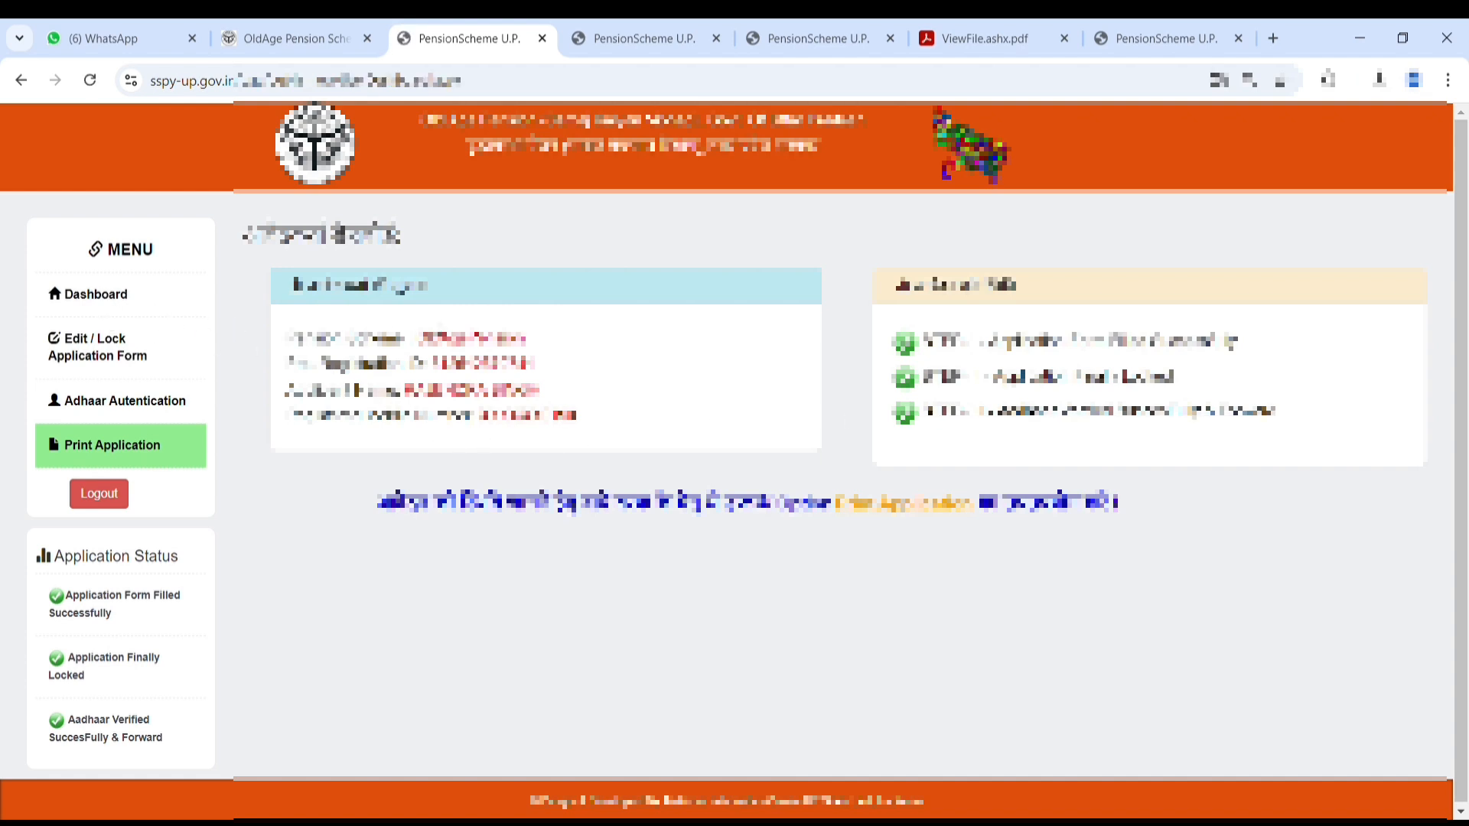
click(658, 38)
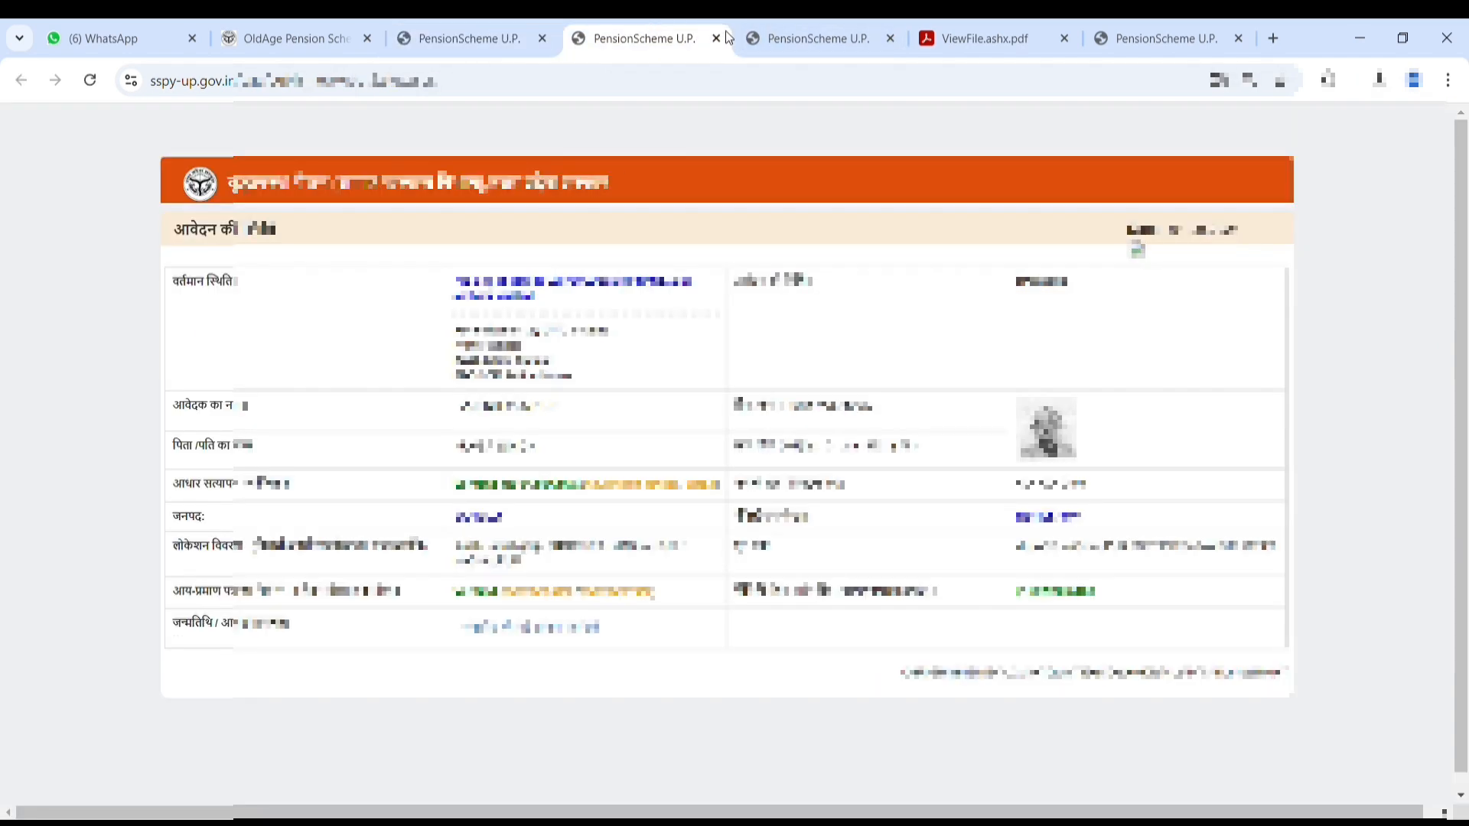
click(717, 38)
click(717, 38)
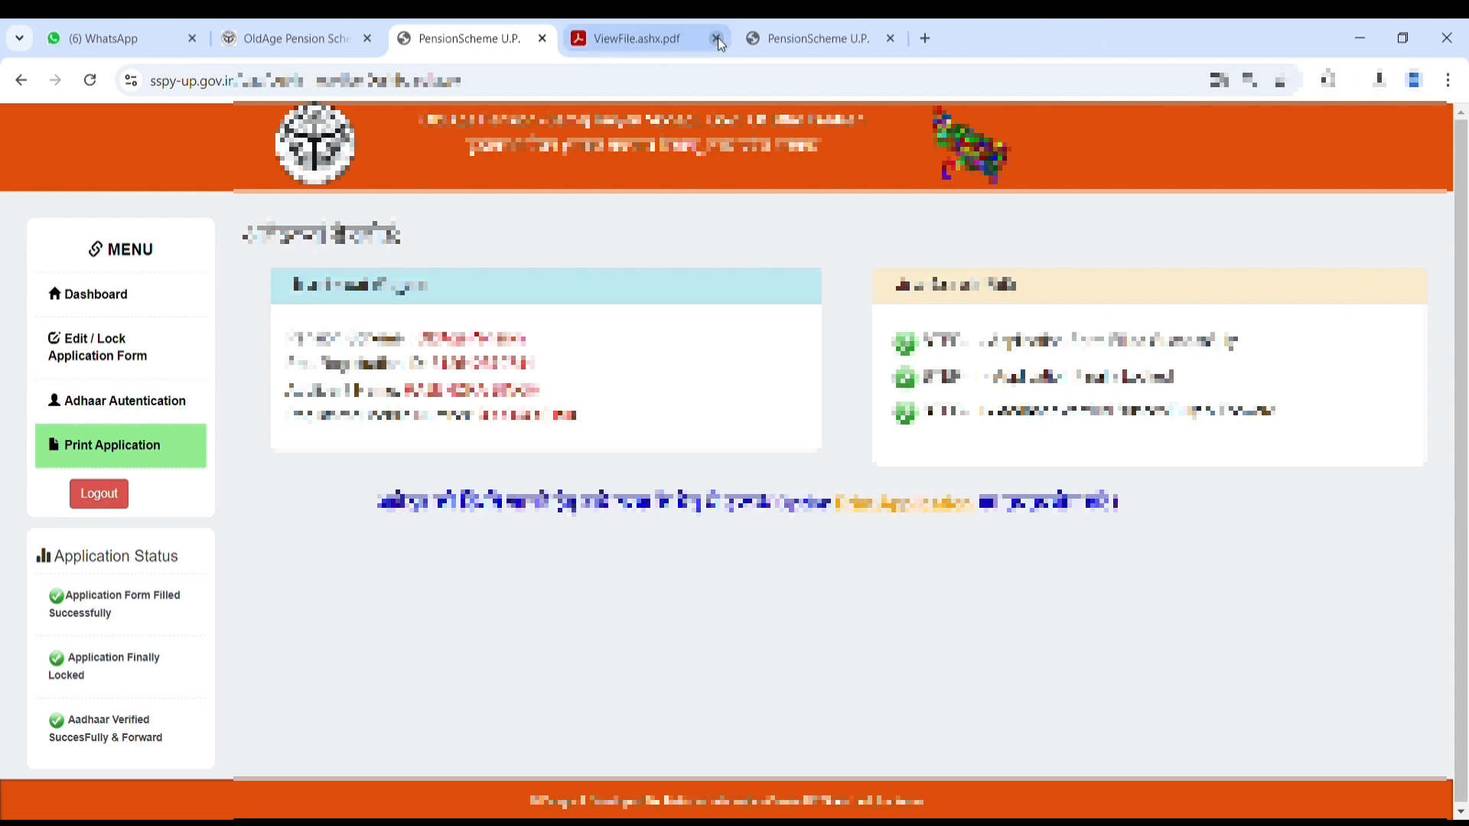
click(717, 38)
click(721, 43)
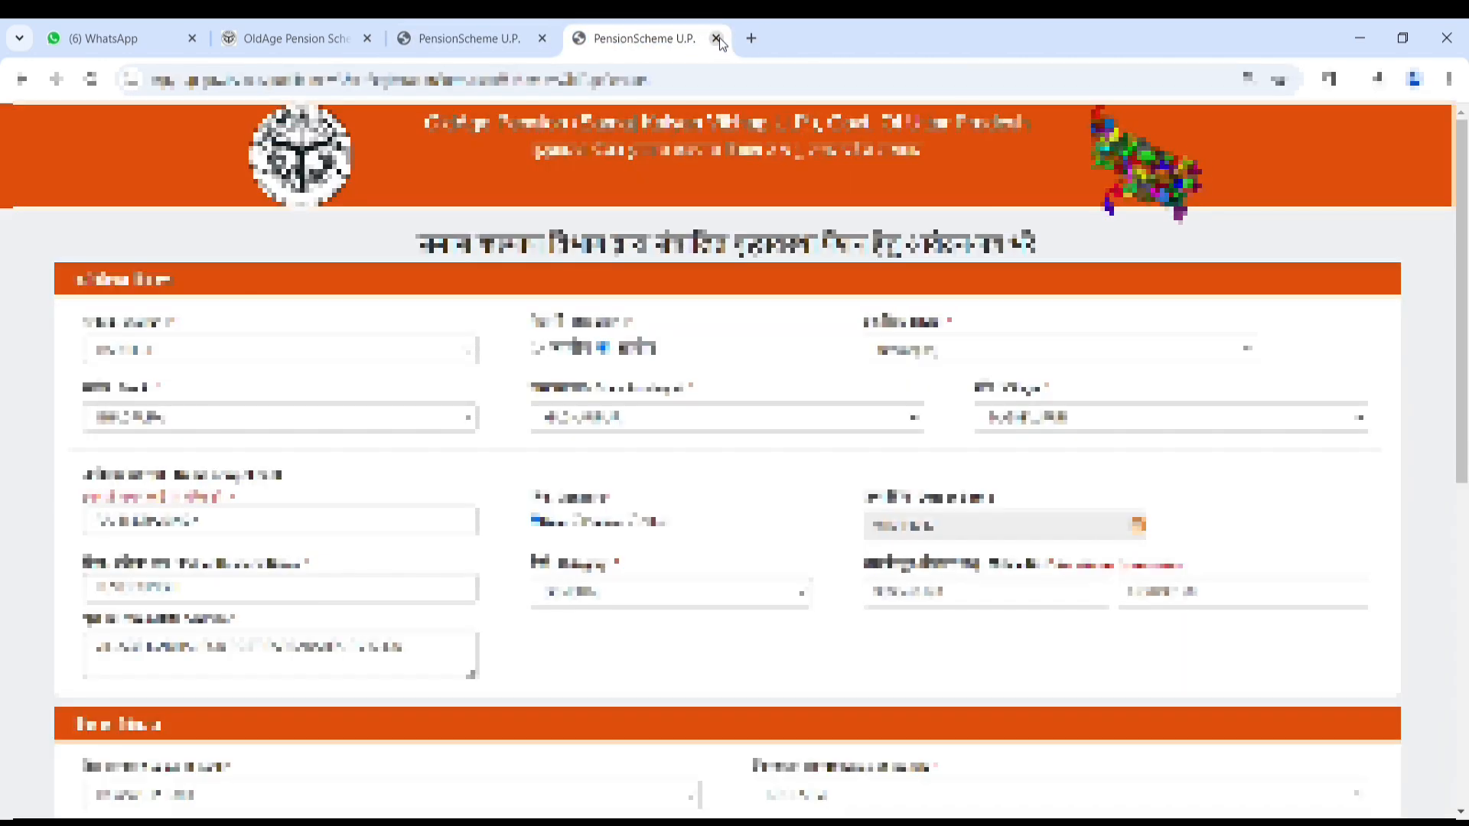
click(717, 38)
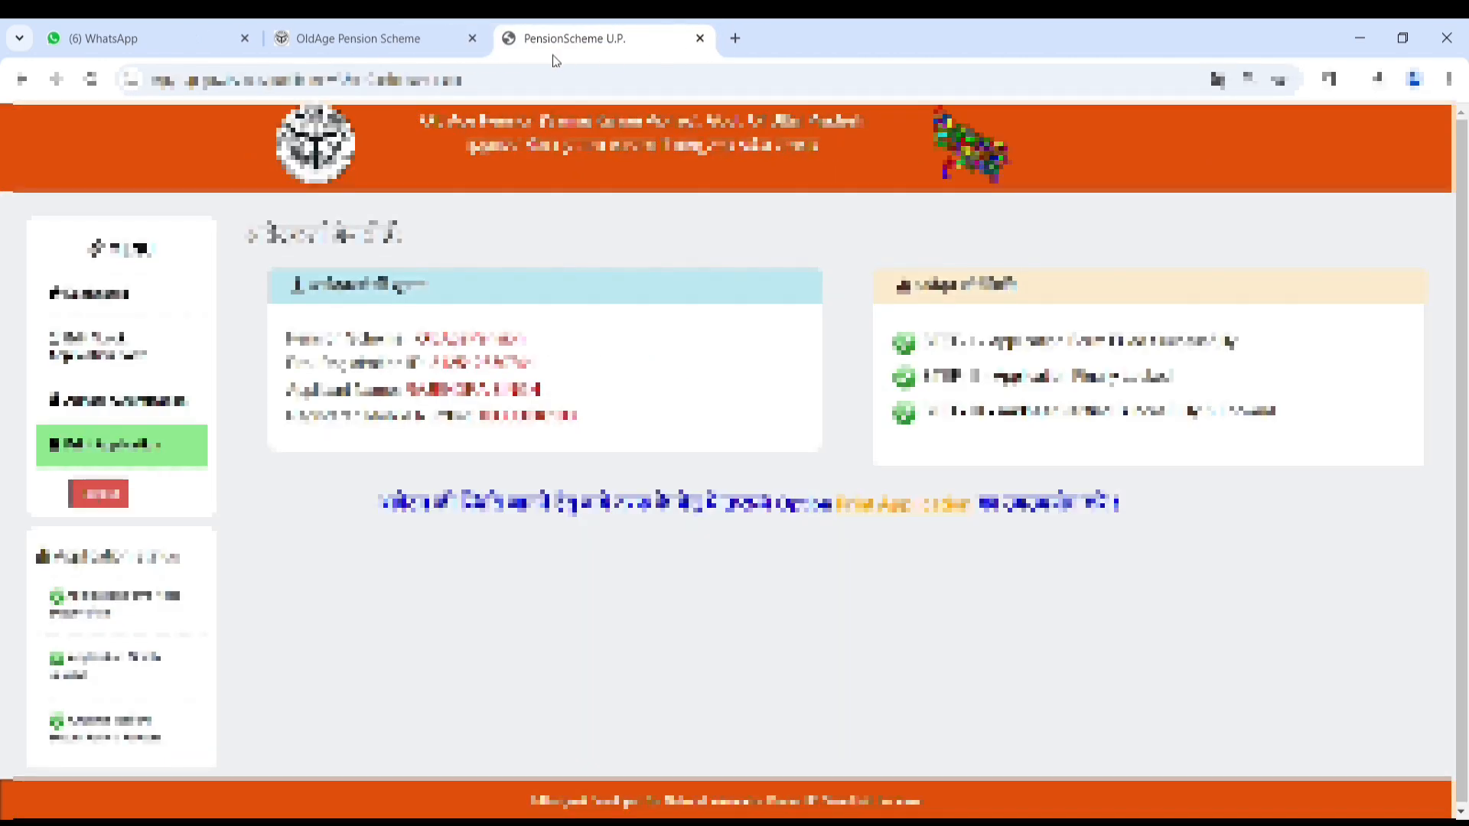
click(357, 39)
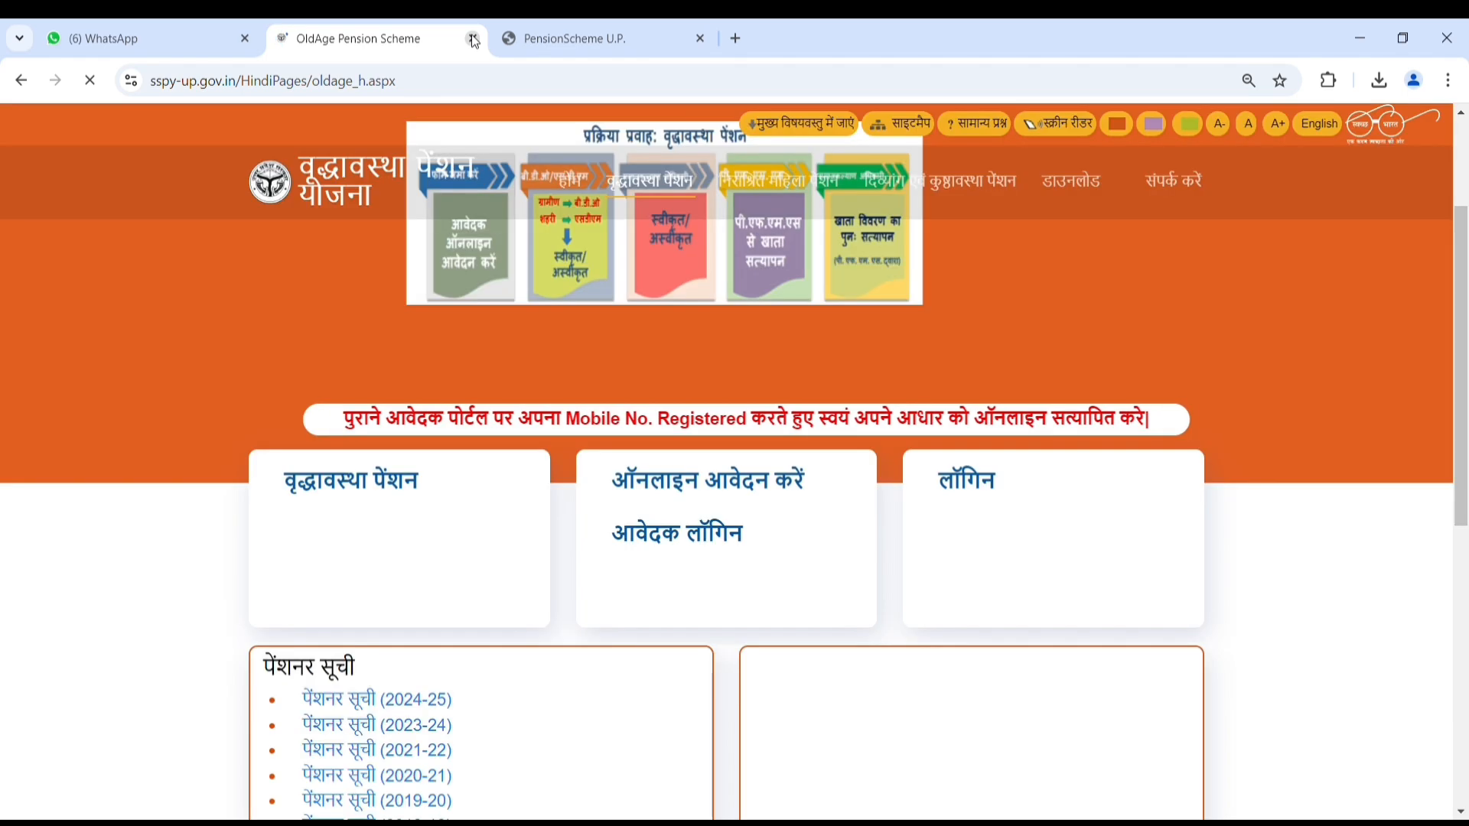